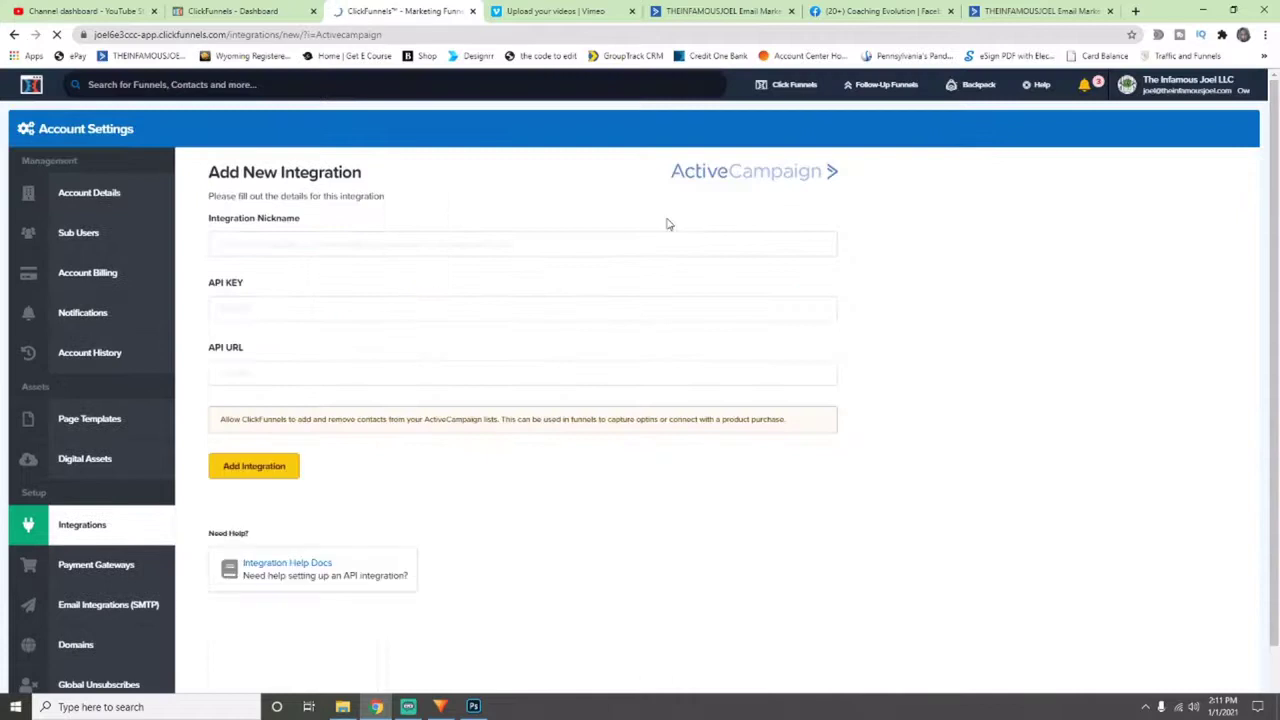
# Step: Set the nickname of the new ActiveCampaign integration to activecampaign
pyautogui.click(322, 246)
pyautogui.click(278, 270)
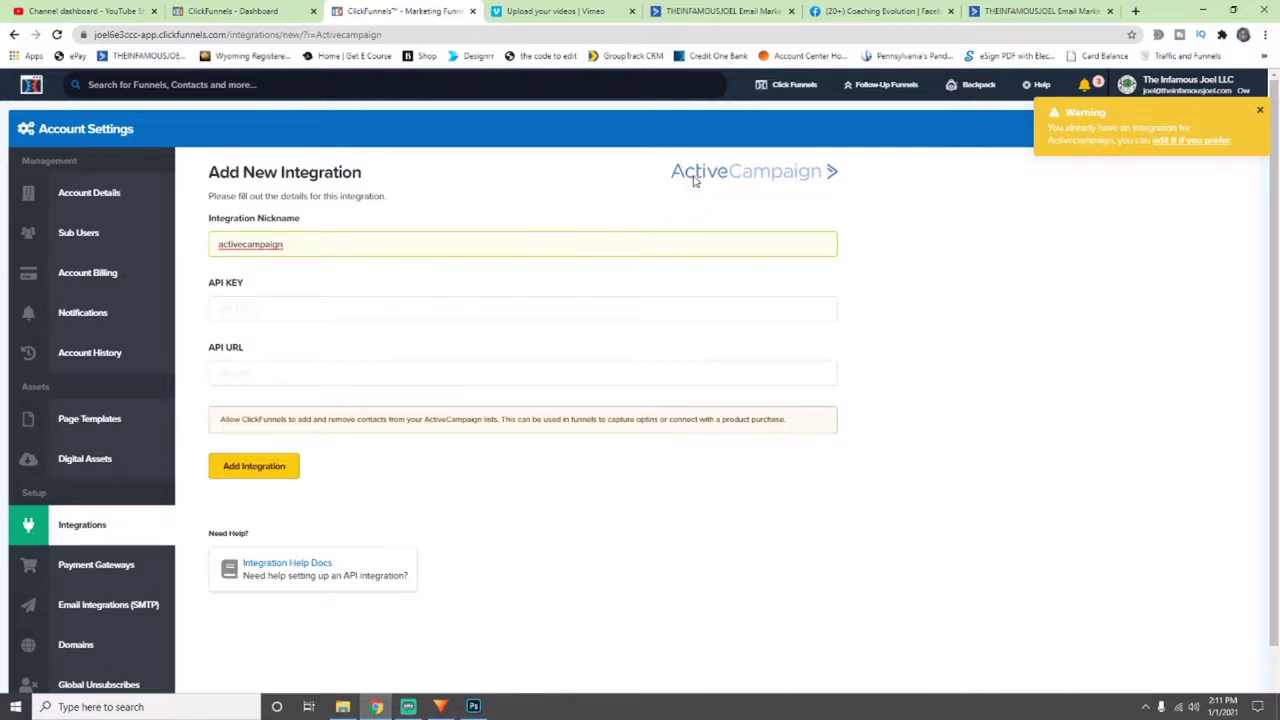
# Step: Switch to ActiveCampaign and copy the API access URL from the account's developer settings
pyautogui.click(746, 13)
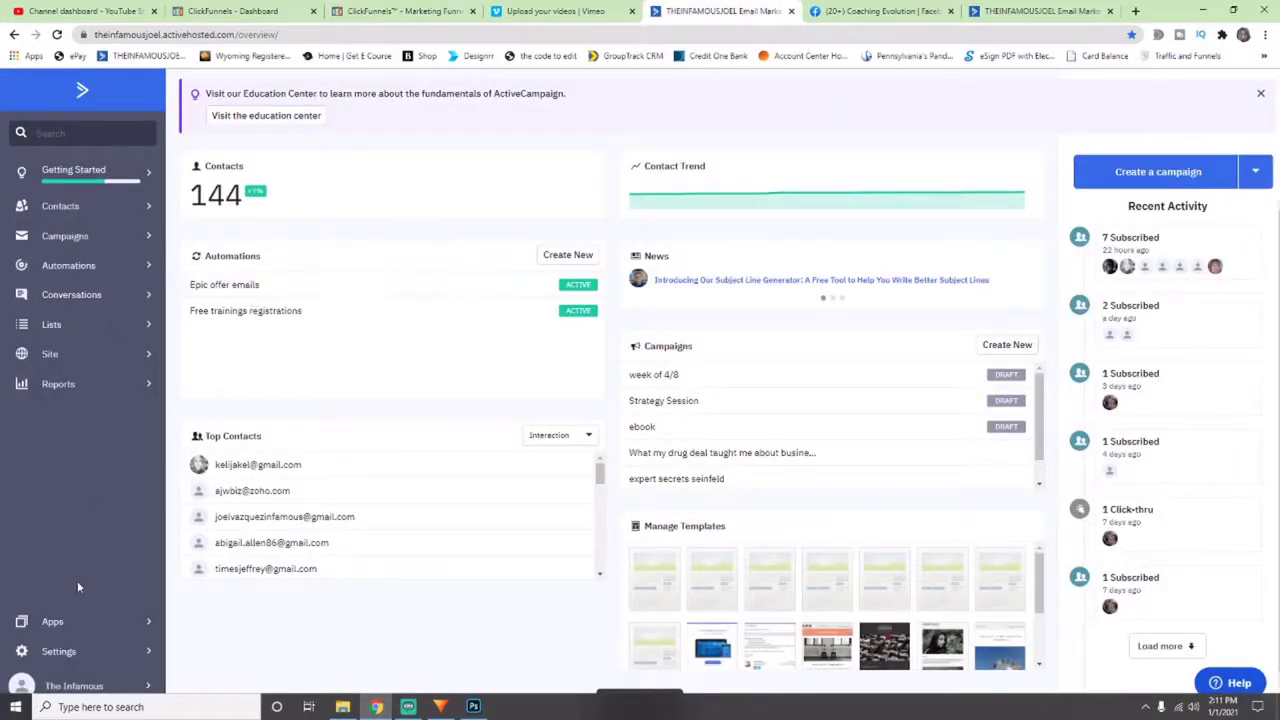
pyautogui.click(88, 652)
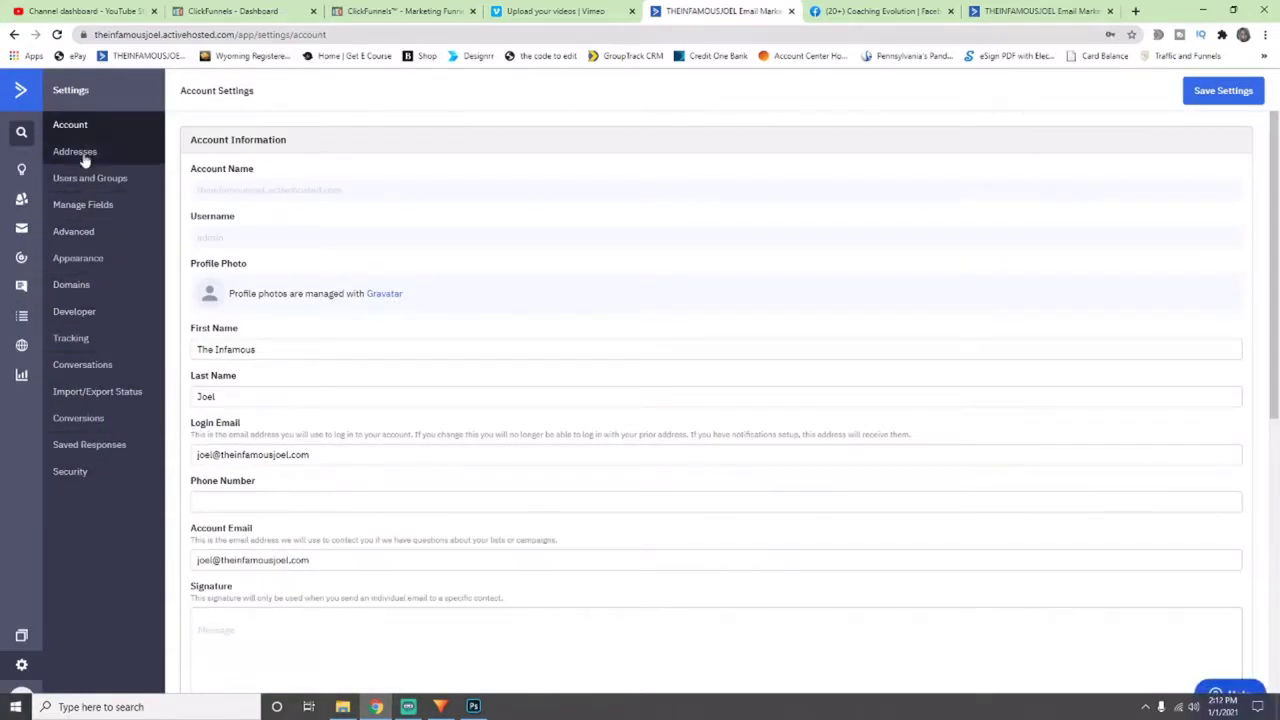
pyautogui.click(100, 320)
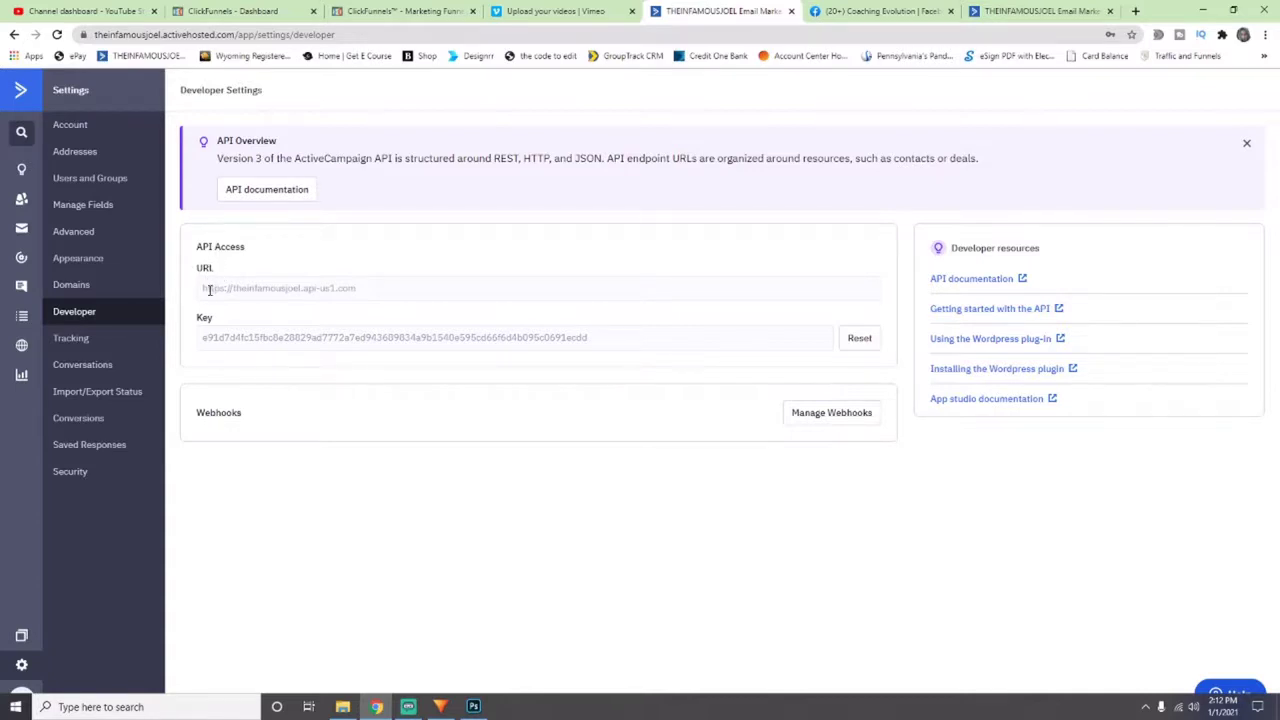
pyautogui.moveTo(202, 290); pyautogui.dragTo(360, 289)
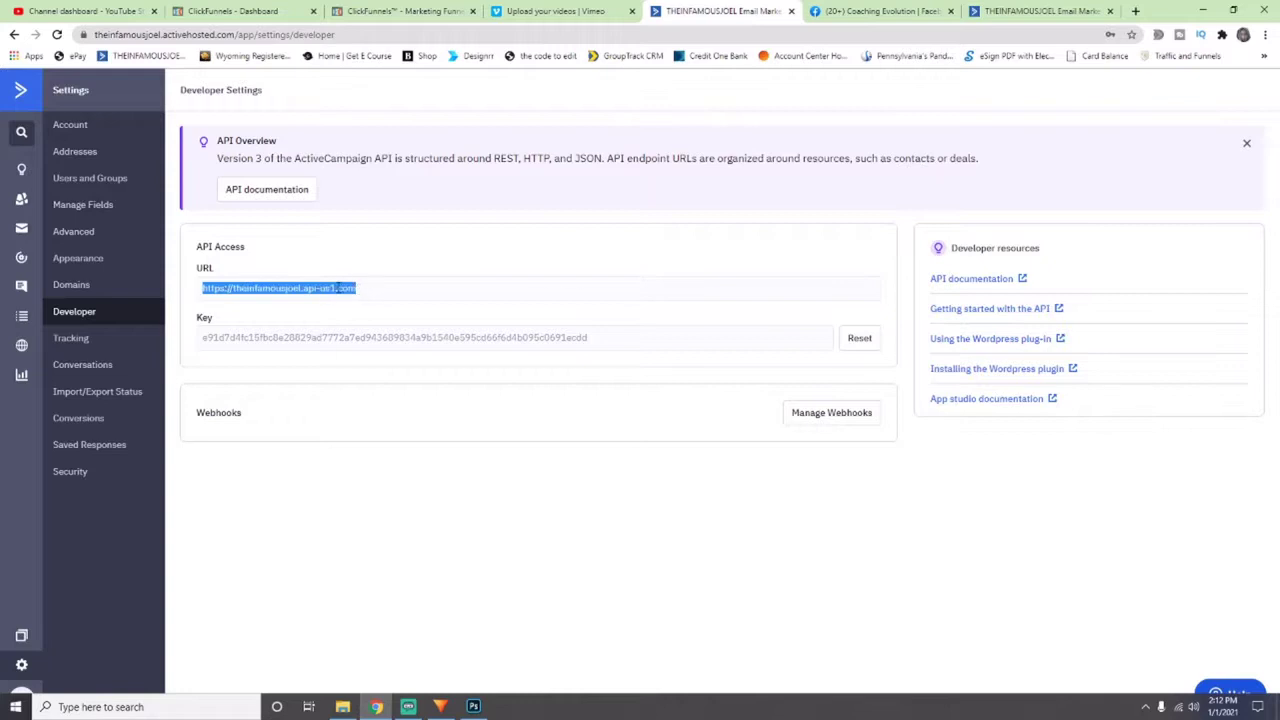
pyautogui.rightClick(340, 288)
pyautogui.click(370, 297)
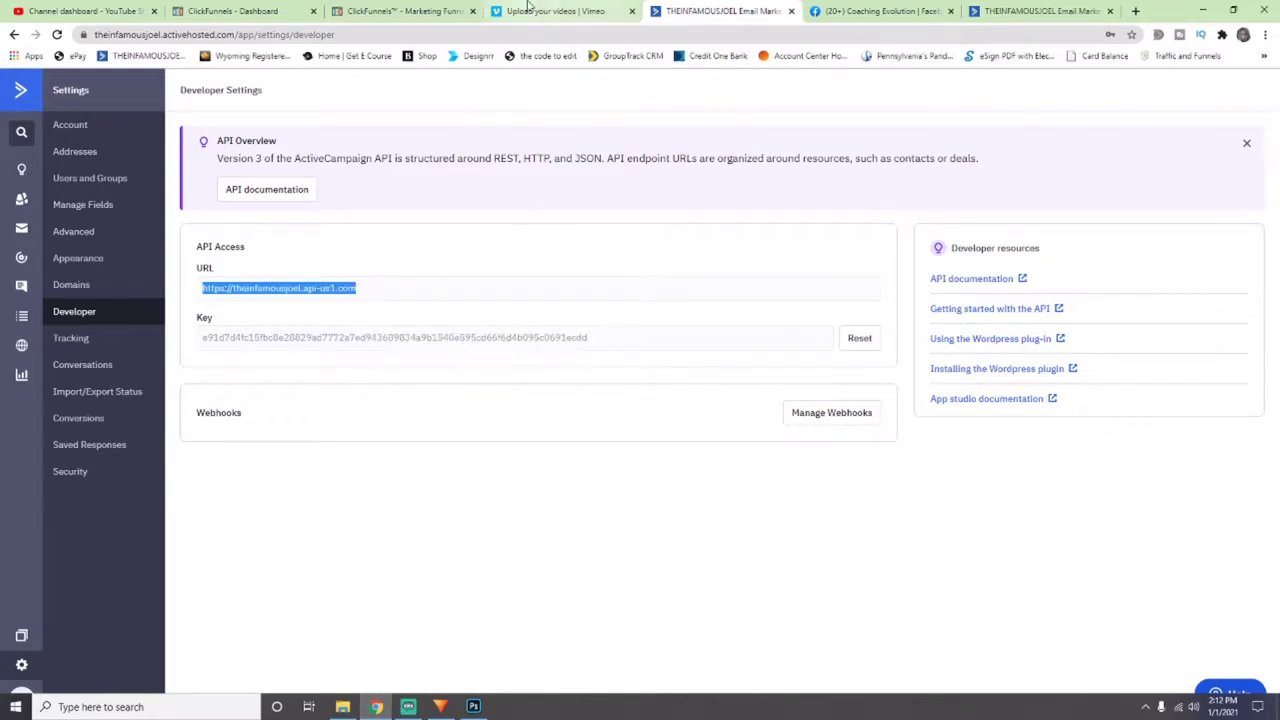
# Step: Return to the ClickFunnels integration form and paste the copied address as the API URL
pyautogui.click(416, 9)
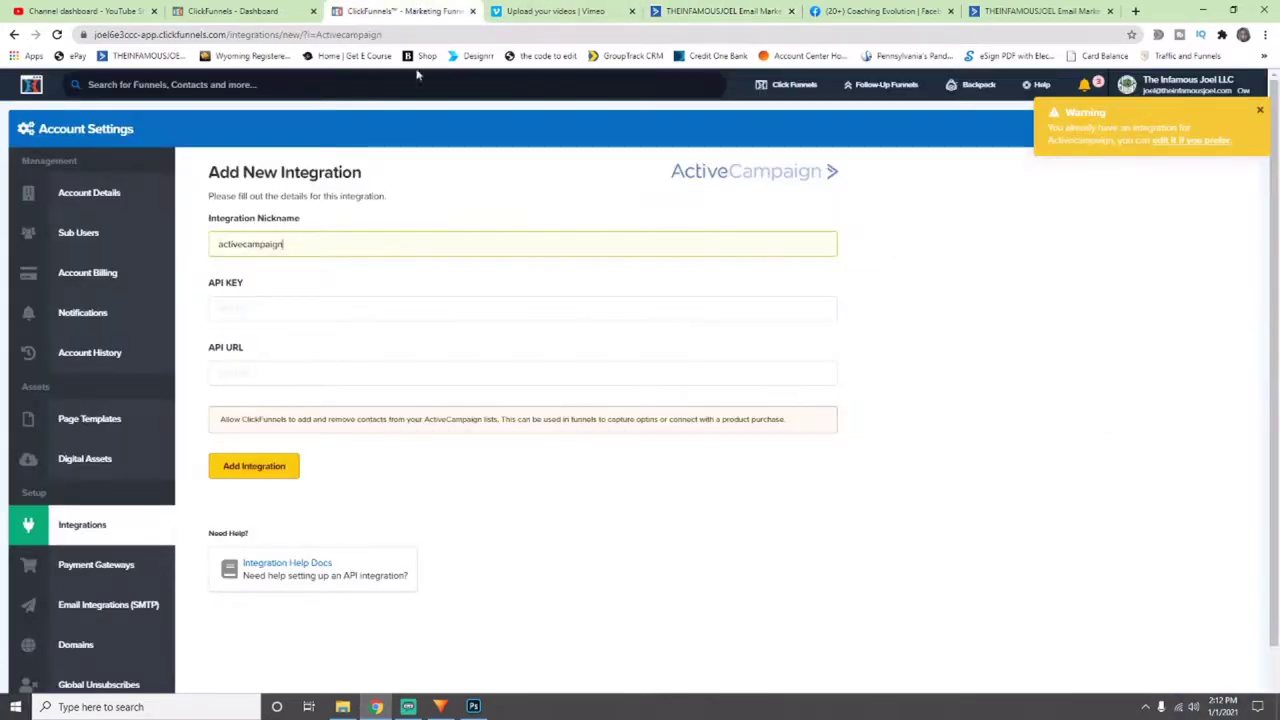
pyautogui.click(257, 373)
pyautogui.rightClick(257, 377)
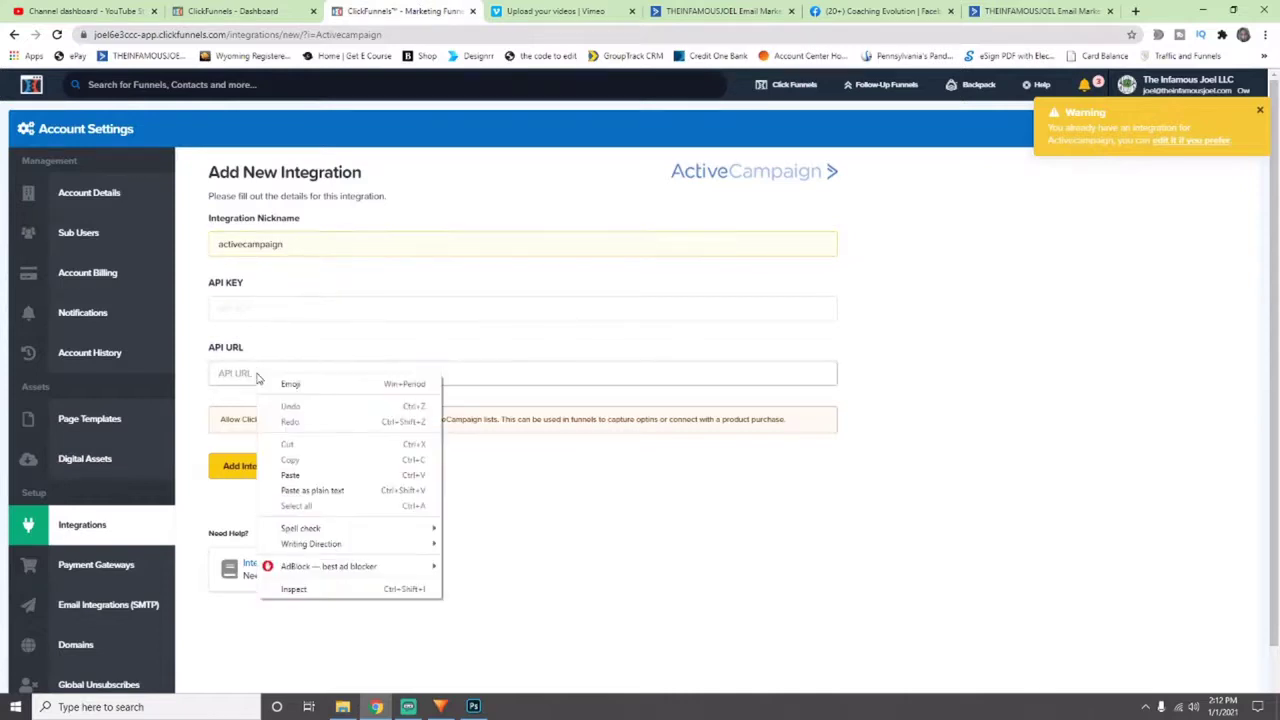
pyautogui.click(290, 475)
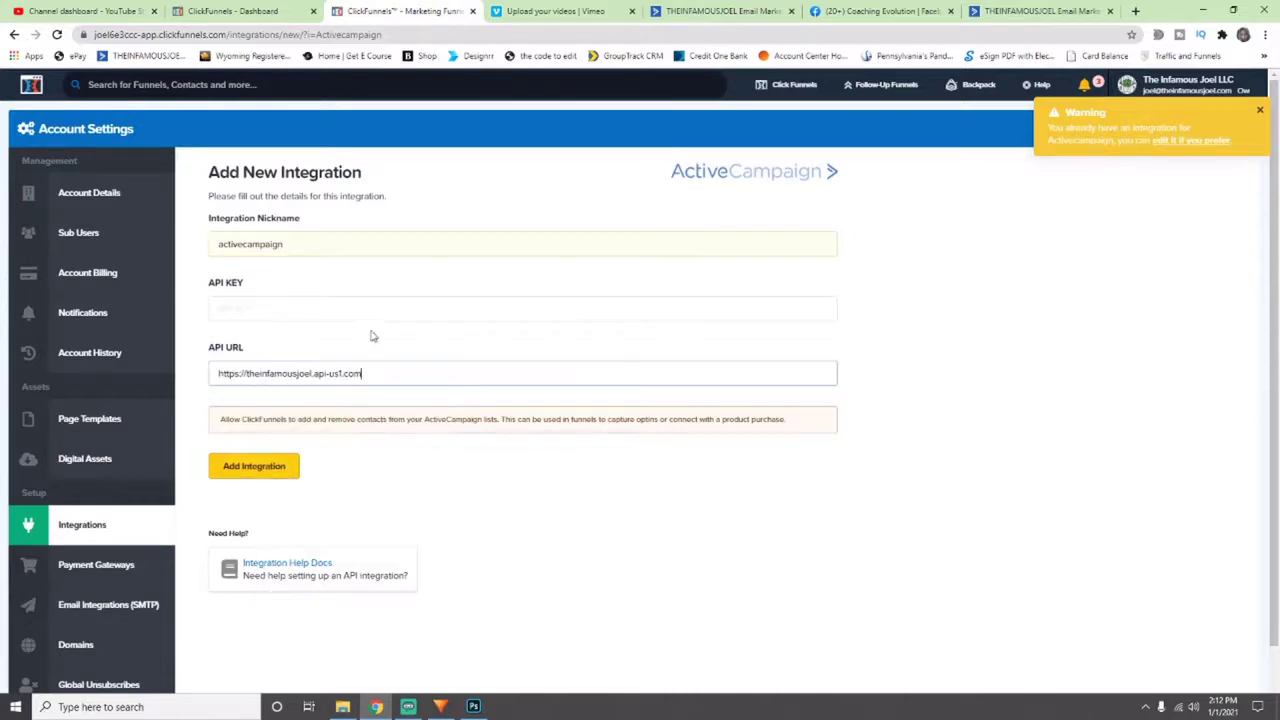
# Step: Go back to ActiveCampaign's developer settings and copy the API access key
pyautogui.click(992, 10)
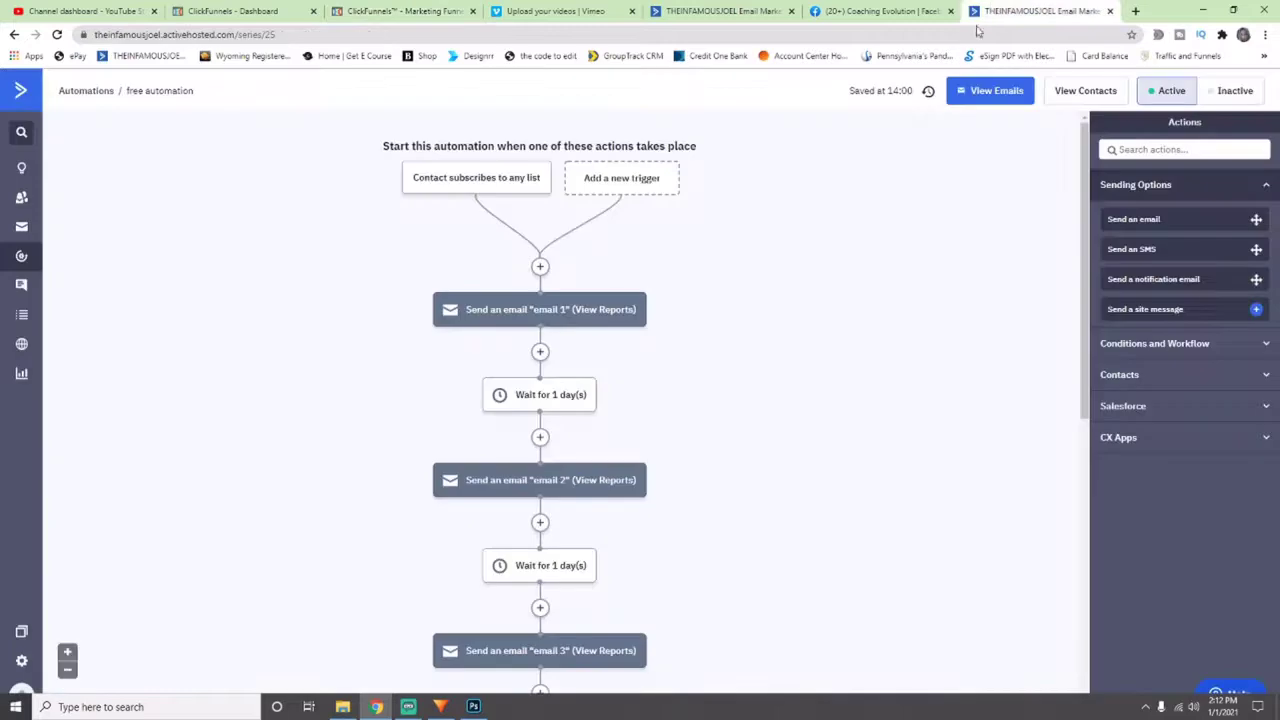
pyautogui.click(705, 11)
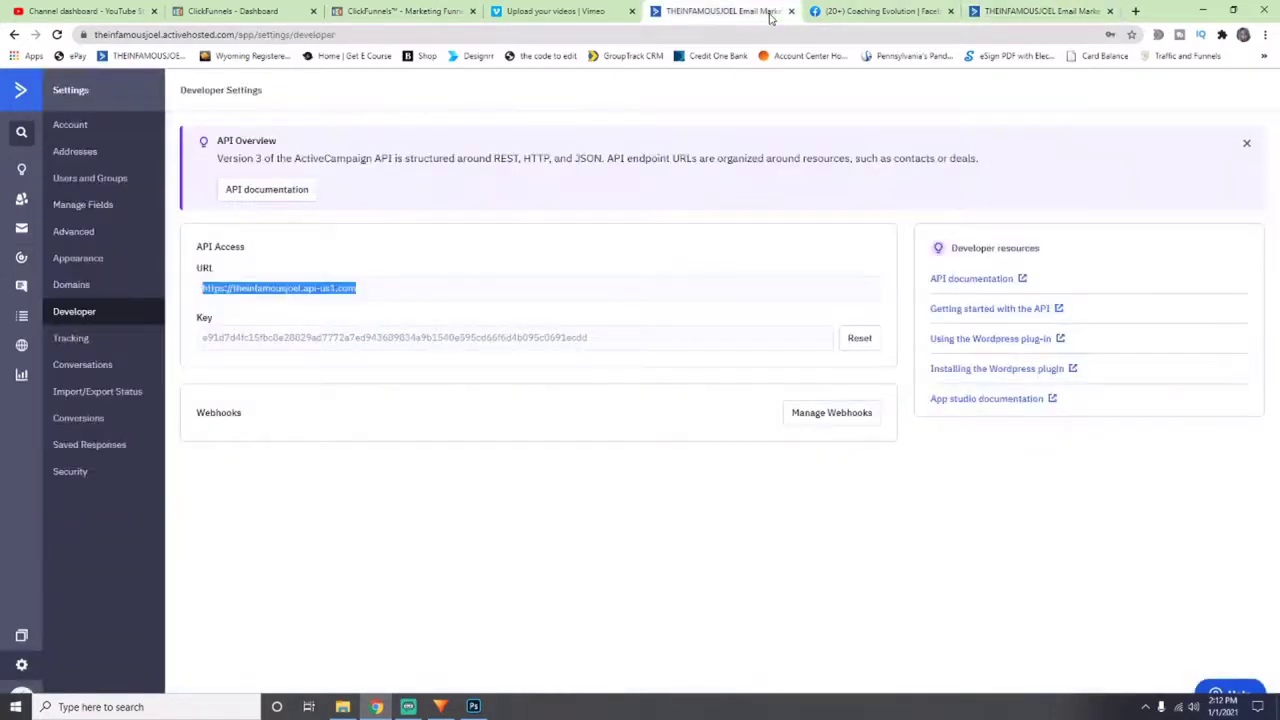
pyautogui.click(346, 337)
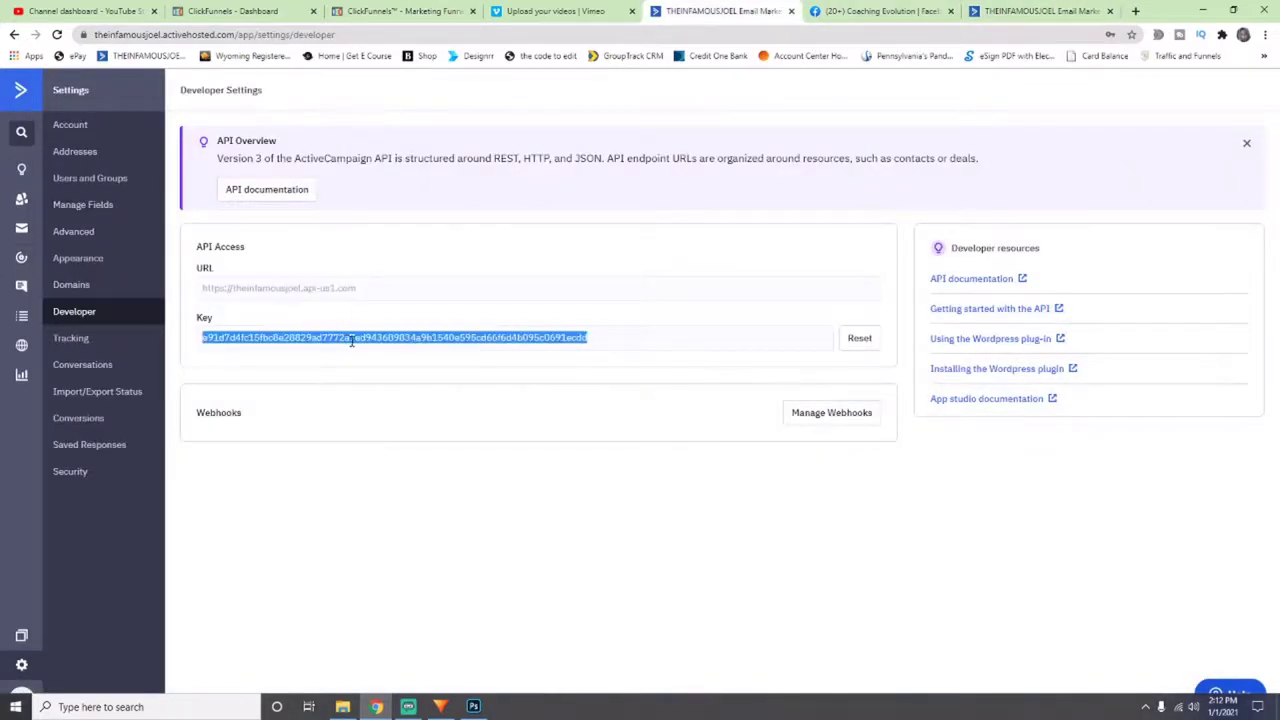
pyautogui.rightClick(355, 337)
pyautogui.click(394, 350)
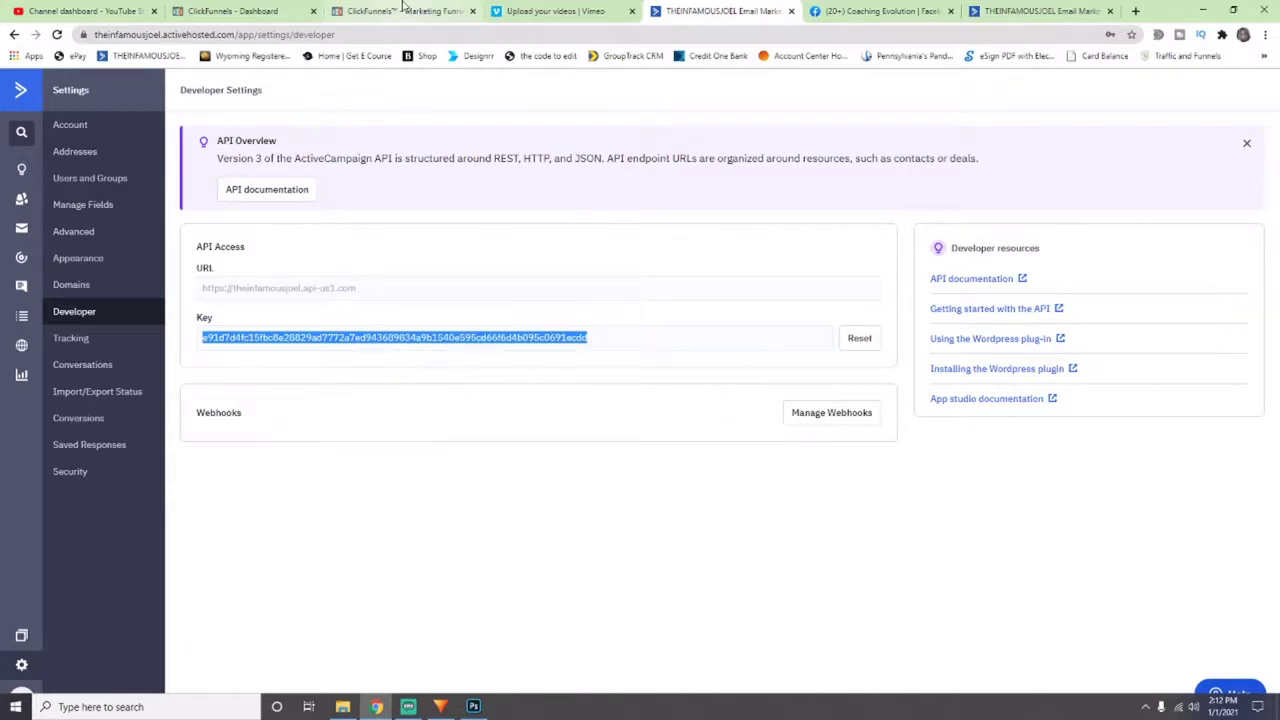
# Step: Paste the copied API key into the ClickFunnels integration form's API KEY field and add the integration
pyautogui.click(404, 10)
pyautogui.rightClick(258, 309)
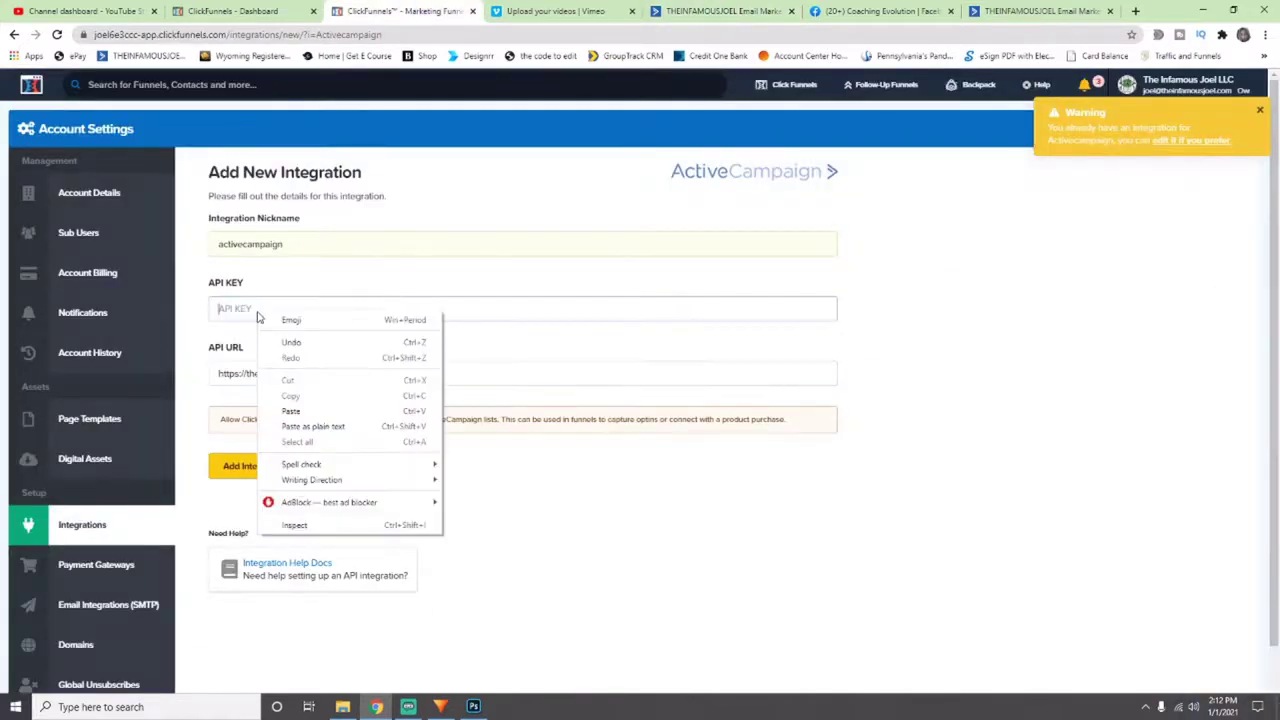
pyautogui.click(293, 411)
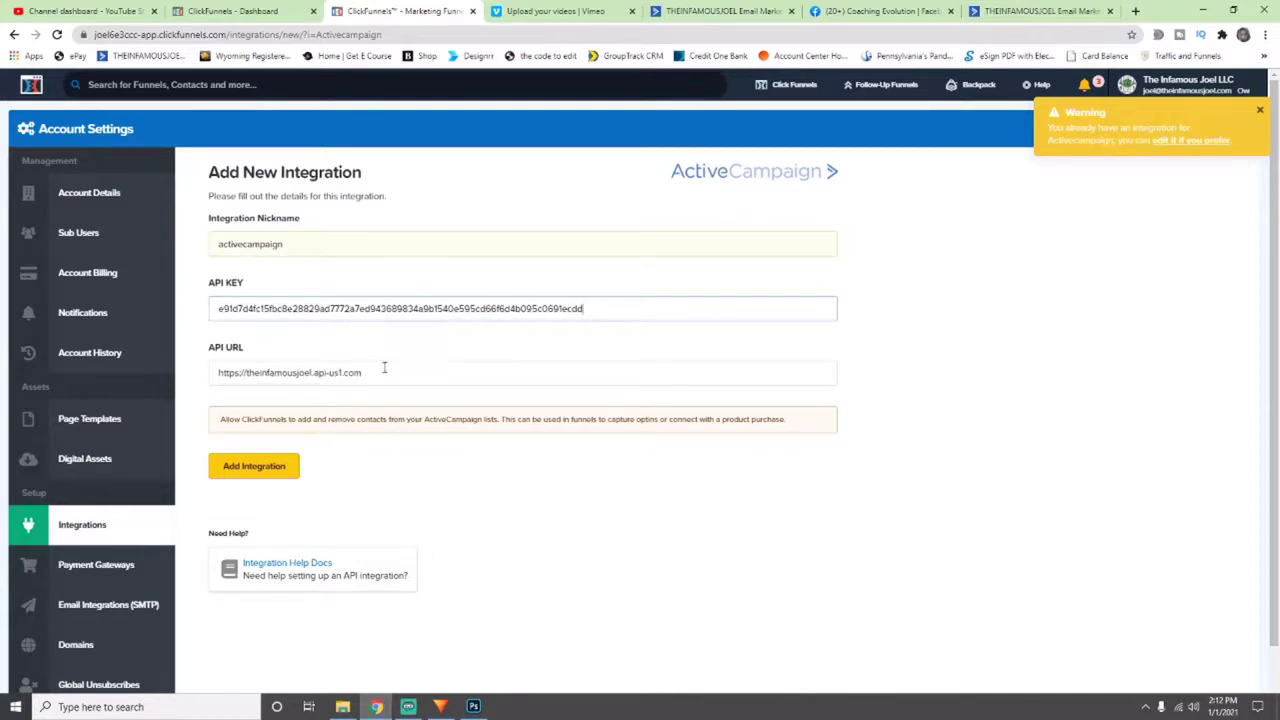
pyautogui.click(278, 470)
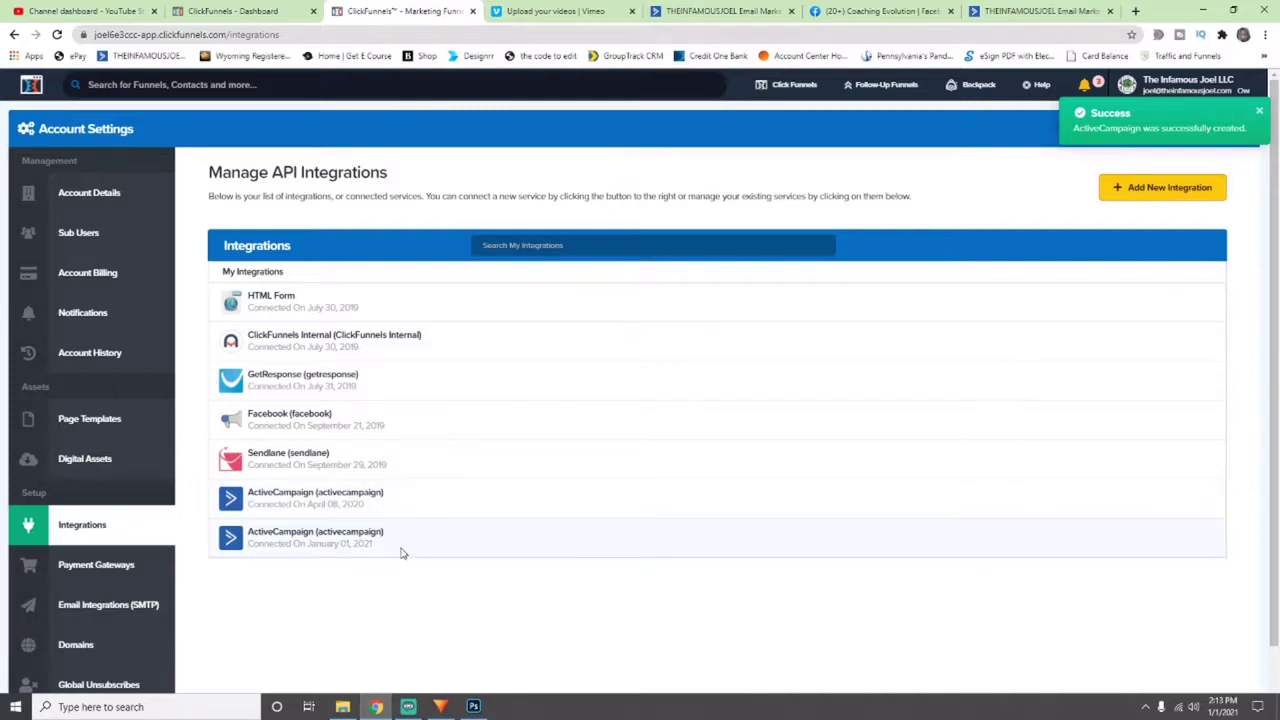
# Step: Delete the duplicate ActiveCampaign integration connected on January 01, 2021, and confirm its removal
pyautogui.click(360, 540)
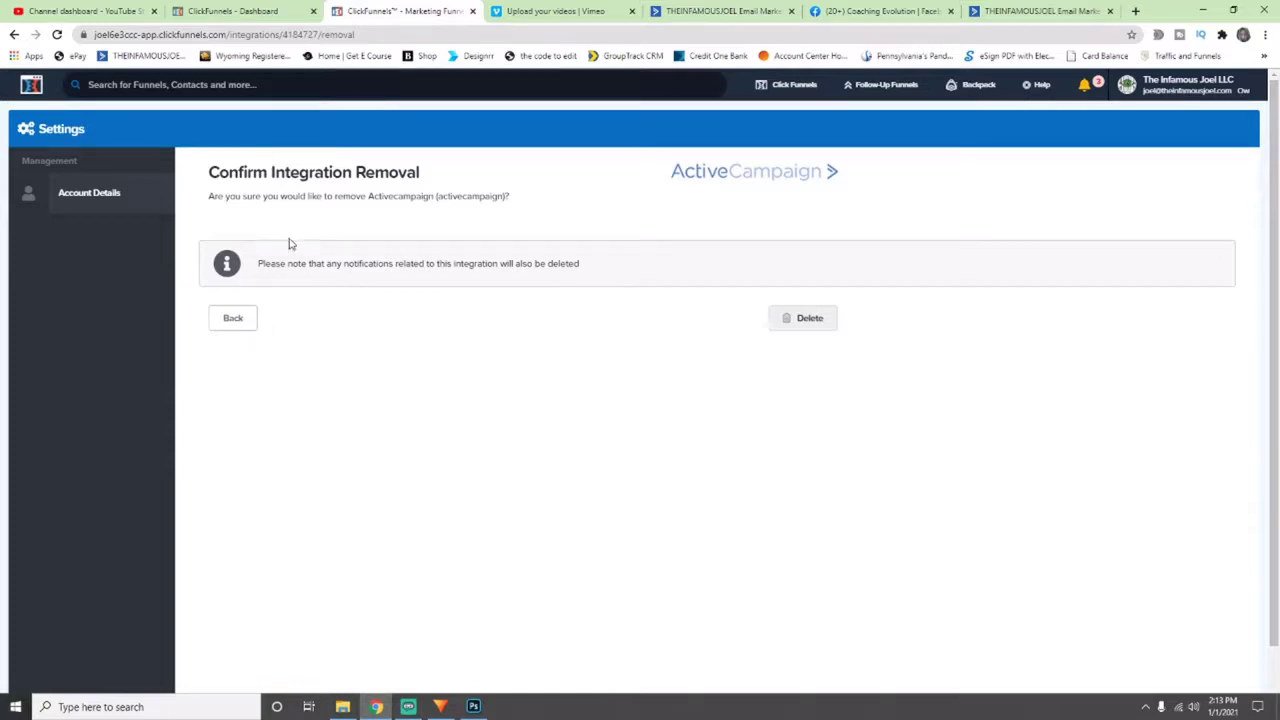
pyautogui.click(826, 324)
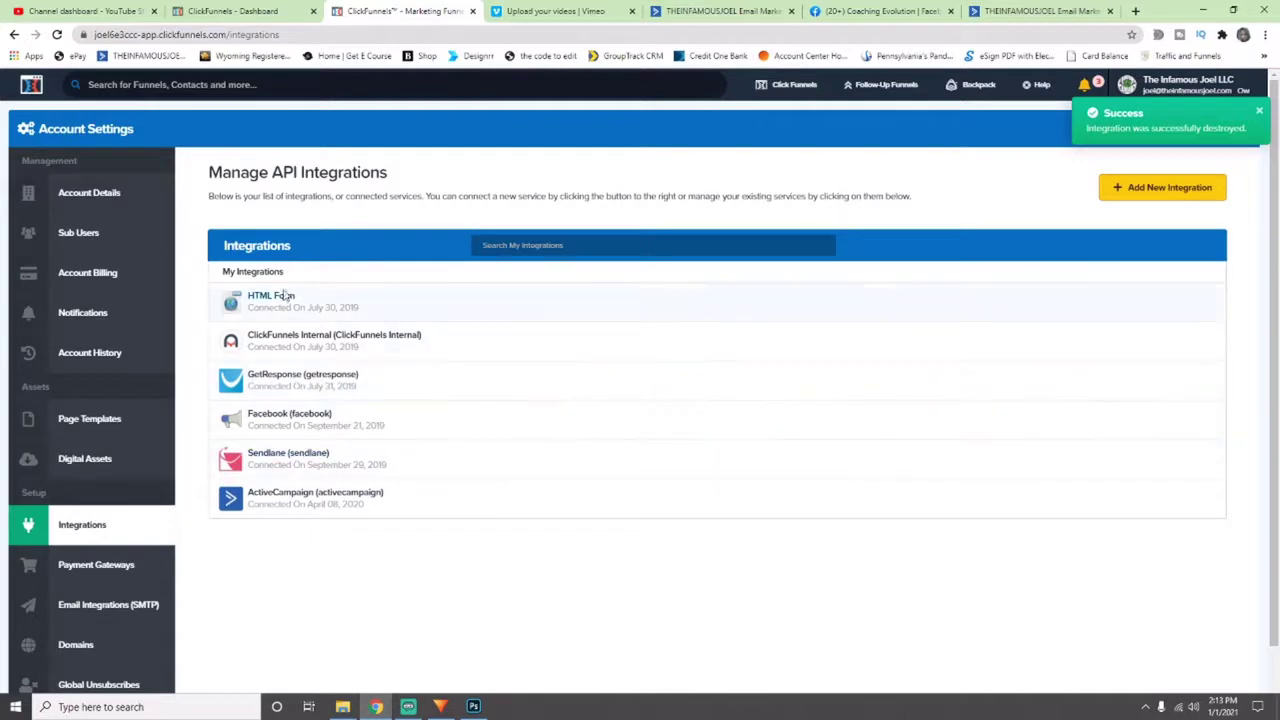
# Step: Open the Affiliate Freedom funnel from the list of funnels and edit the page of its start step
pyautogui.moveTo(785, 103)
pyautogui.click(280, 14)
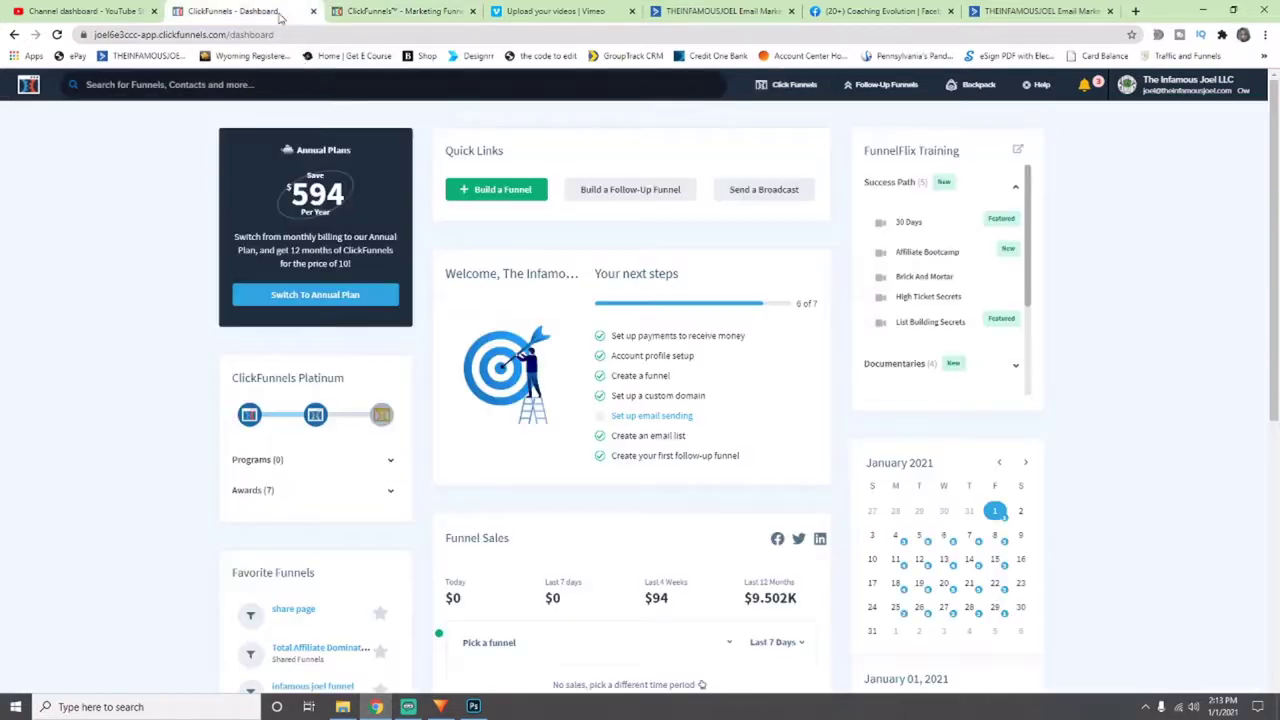
pyautogui.click(785, 114)
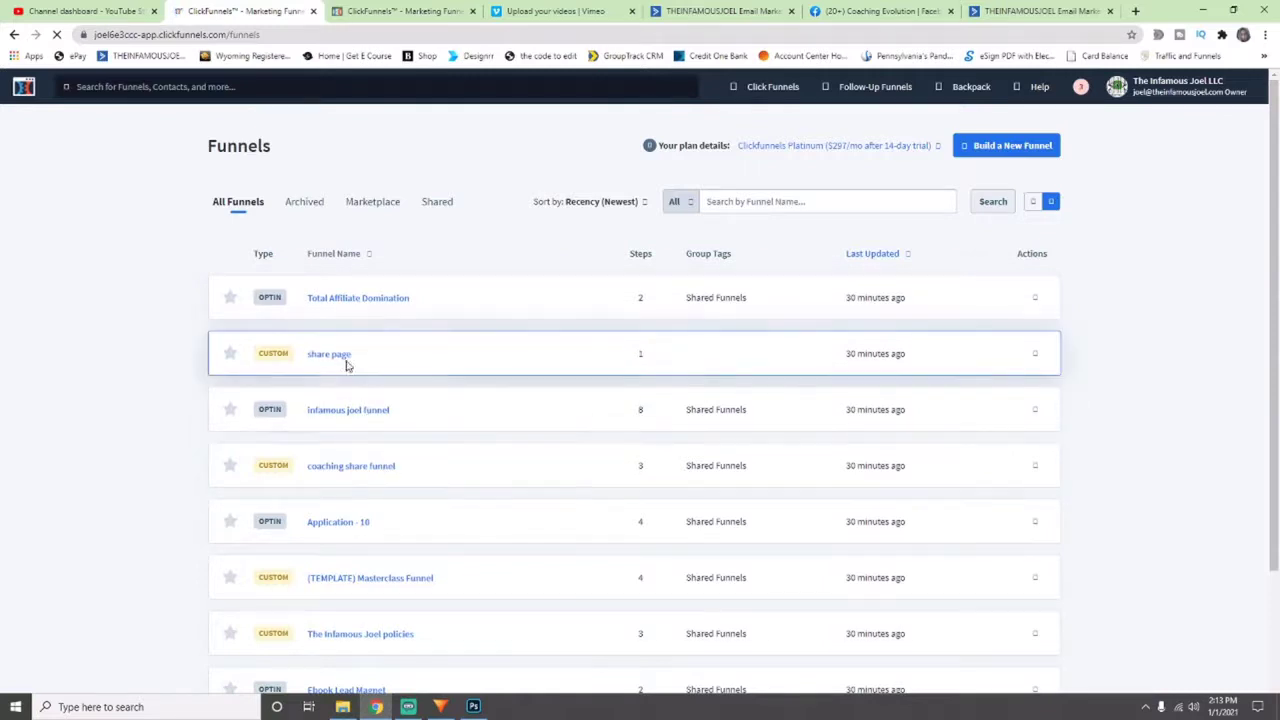
pyautogui.scroll(-2, 434, 391)
pyautogui.scroll(2, 440, 389)
pyautogui.scroll(-2, 418, 450)
pyautogui.click(397, 569)
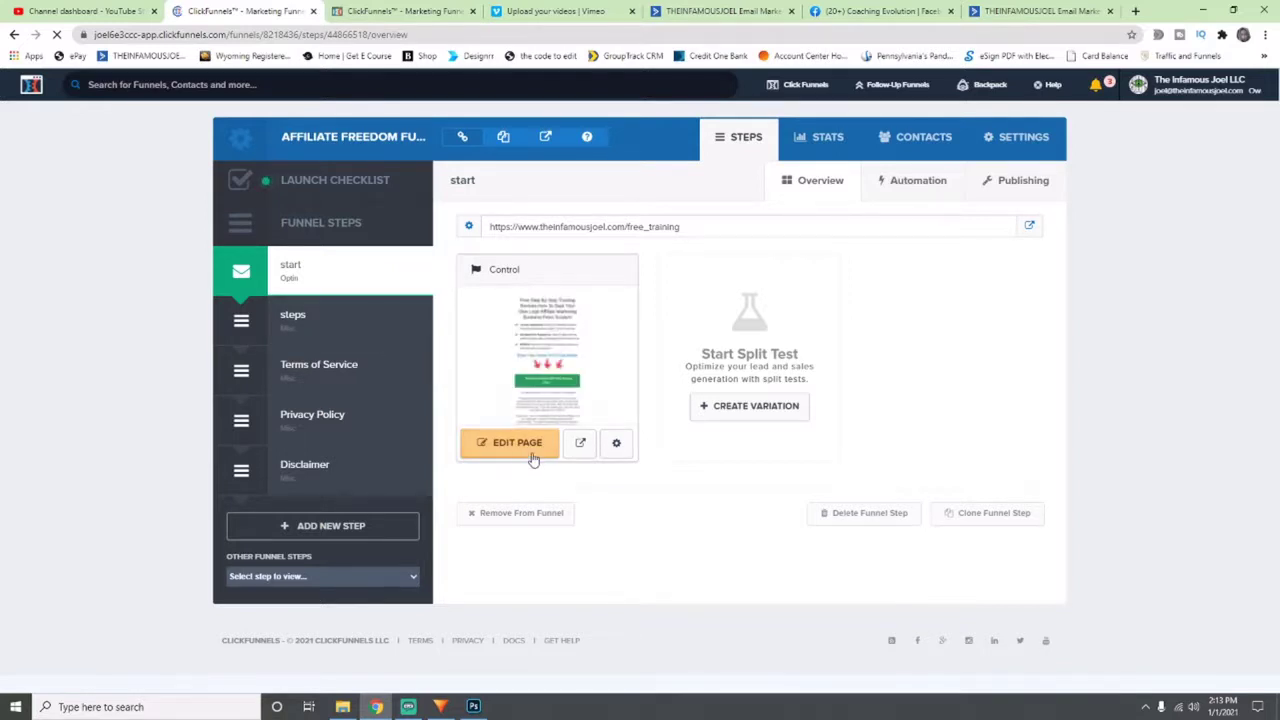
pyautogui.click(634, 259)
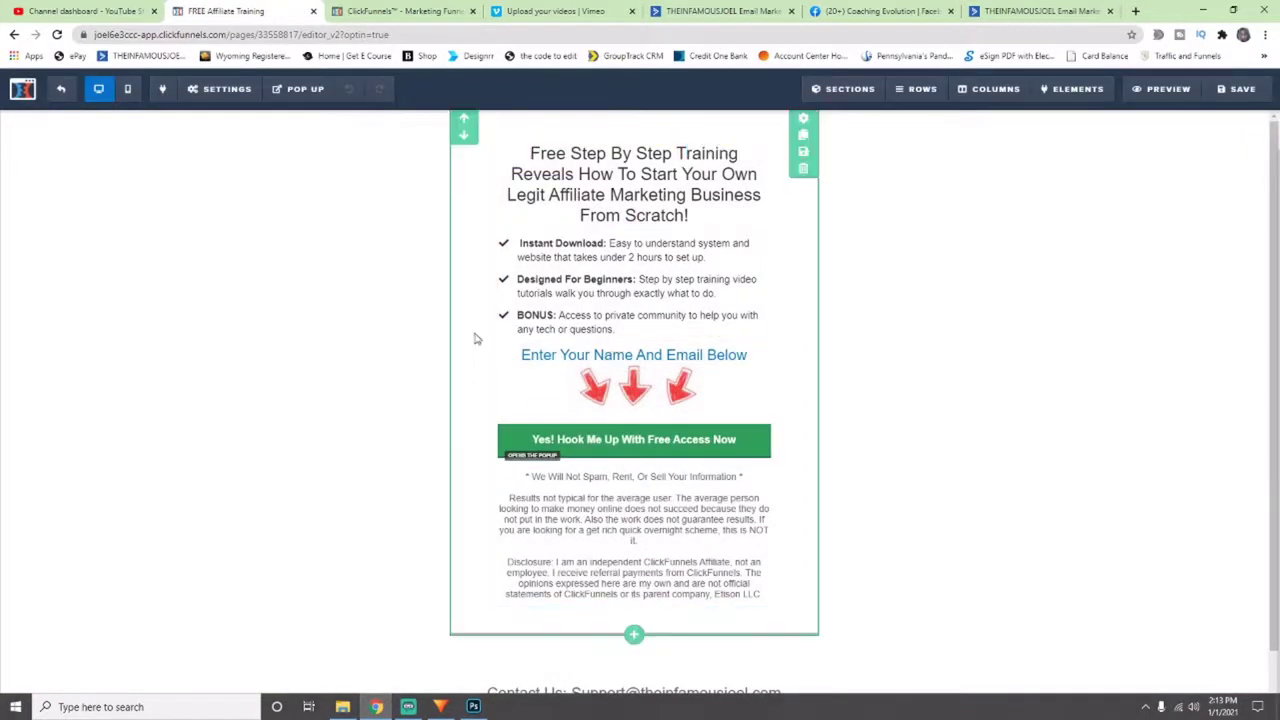
# Step: Show the page's pop-up to examine its name and email fields, then close it
pyautogui.click(300, 90)
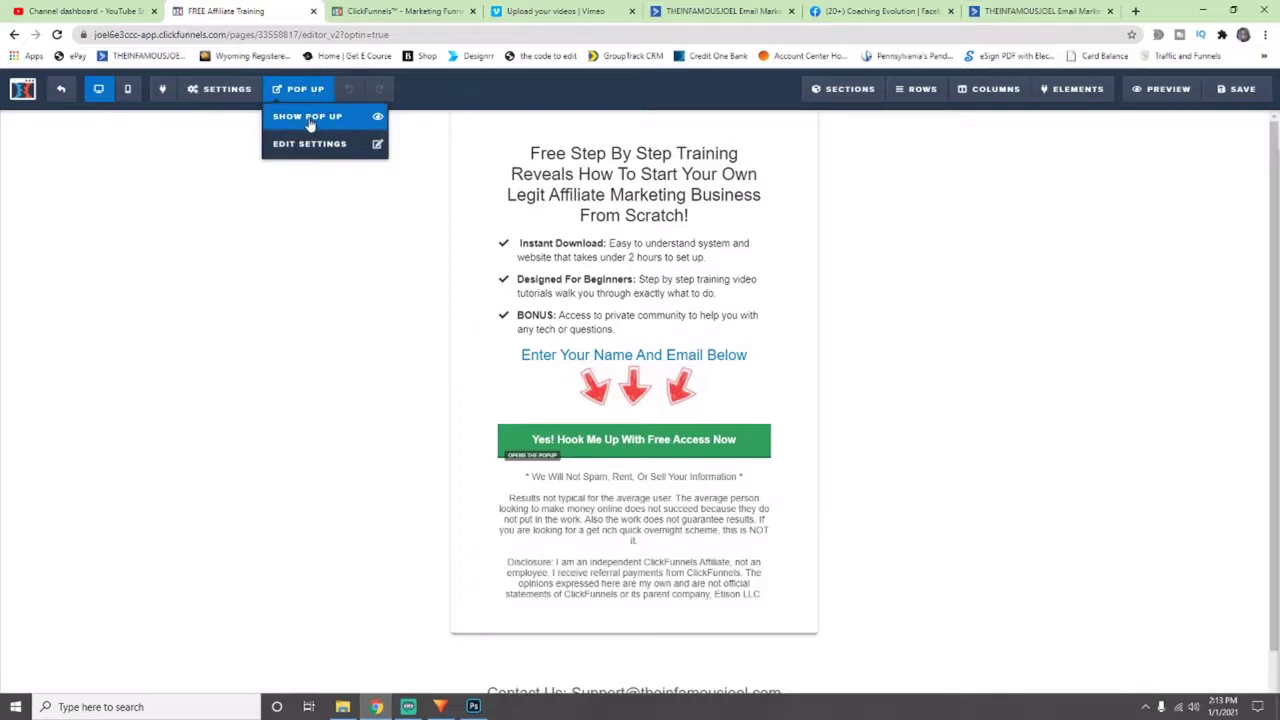
pyautogui.click(310, 119)
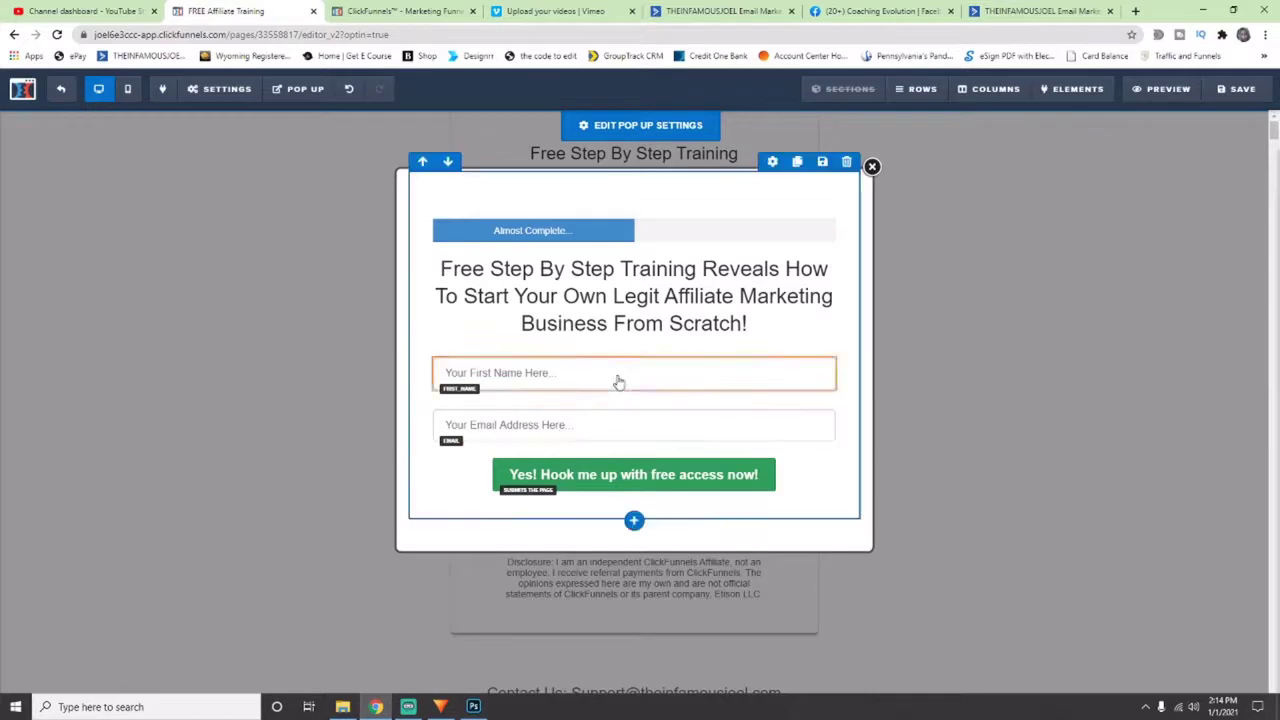
pyautogui.click(871, 165)
# Step: Remove the page's existing autoresponder integration and select activecampaign (Activecampaign) as the integration
pyautogui.moveTo(224, 92)
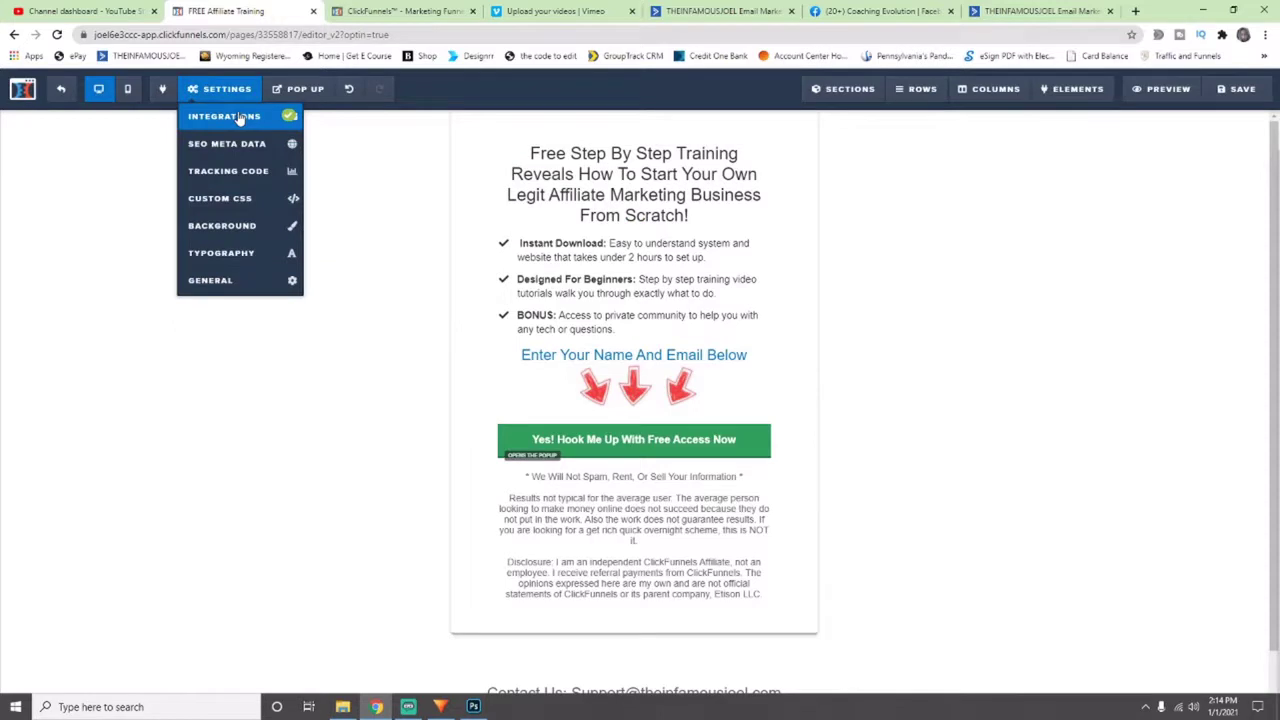
pyautogui.click(241, 118)
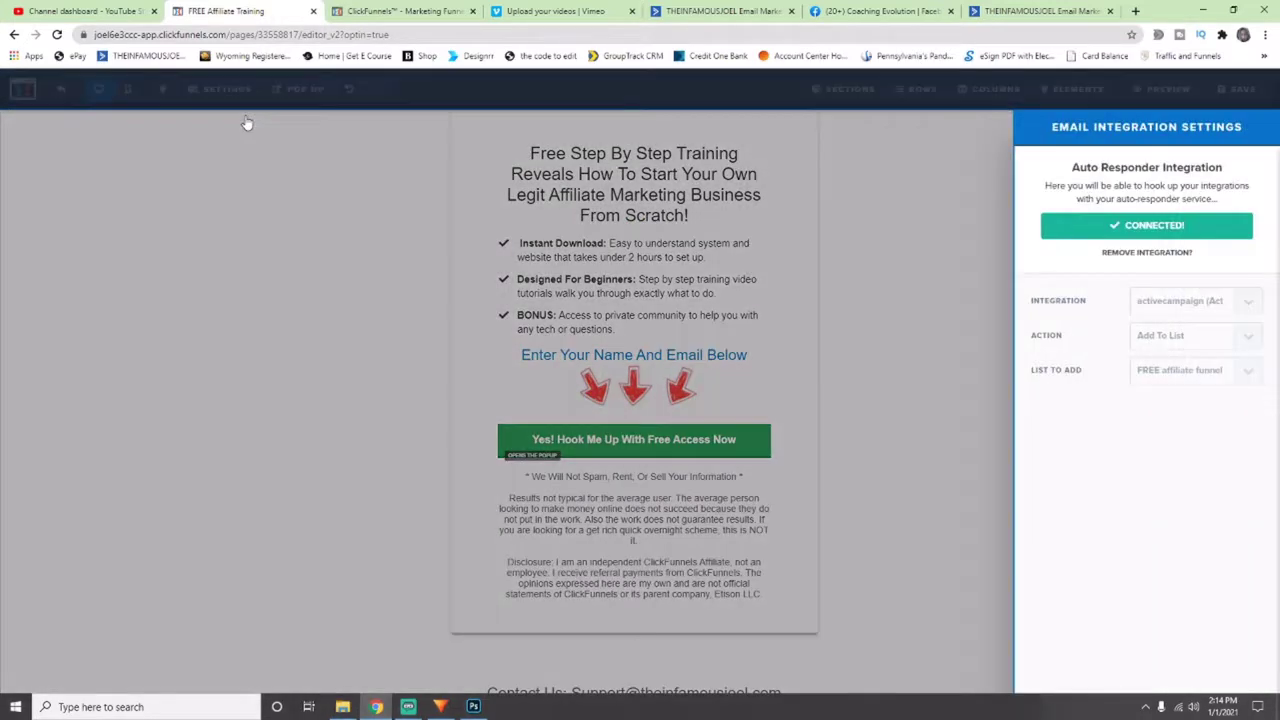
pyautogui.click(1150, 254)
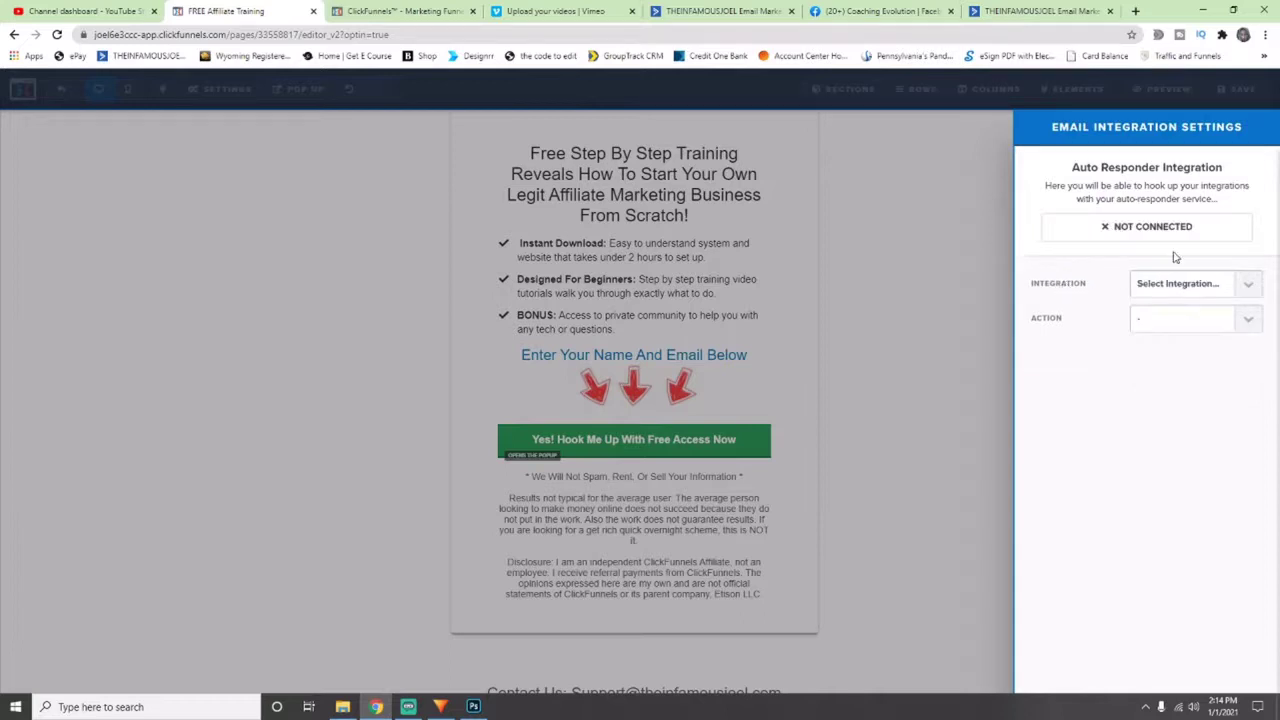
pyautogui.click(1219, 296)
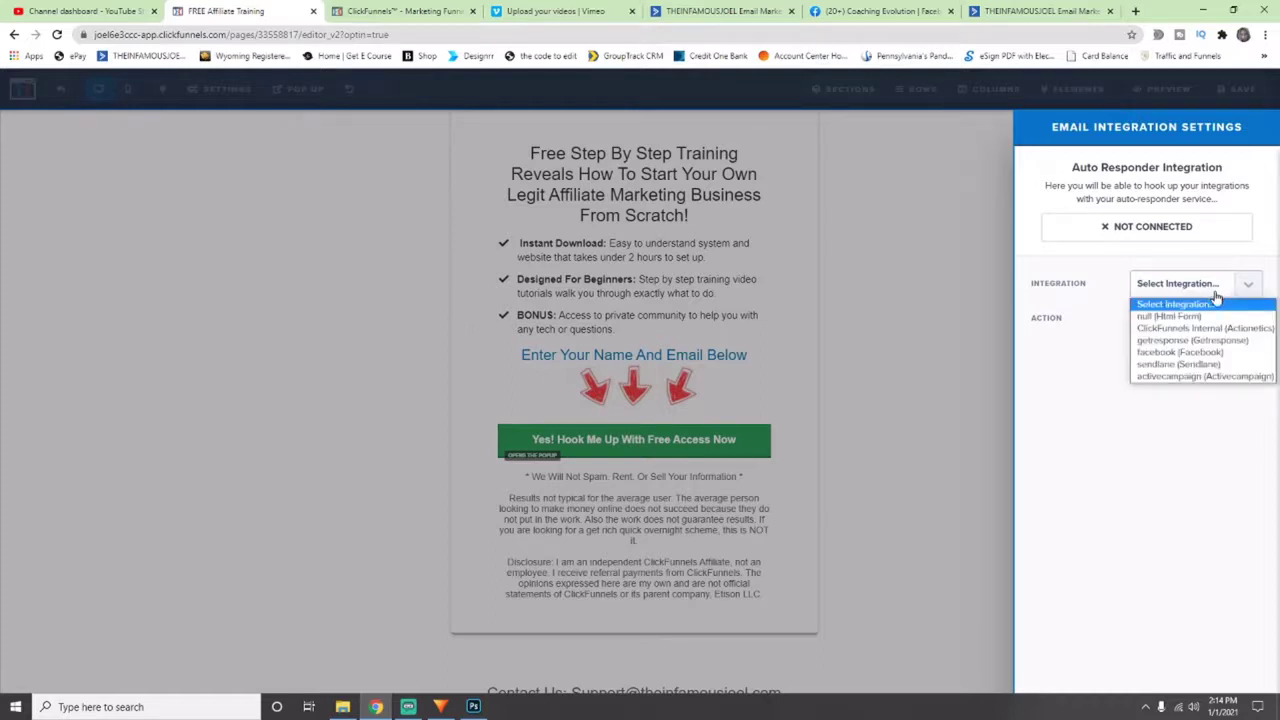
pyautogui.click(1189, 377)
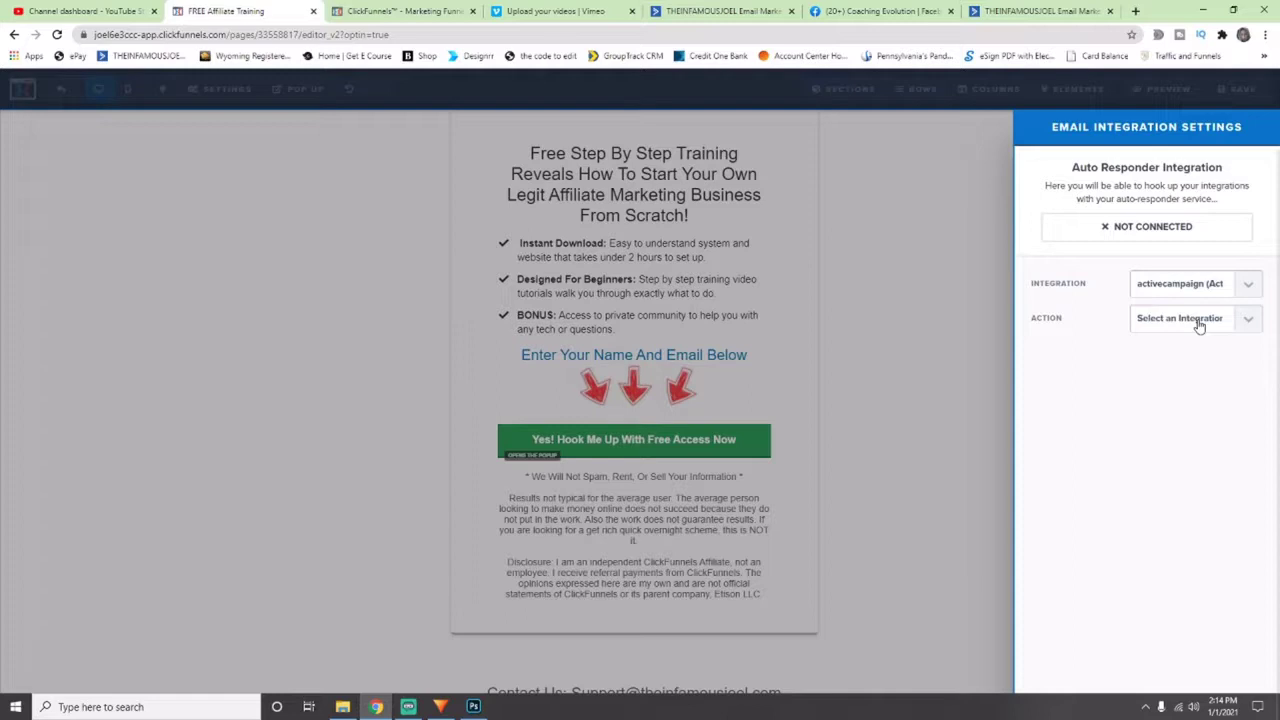
# Step: Switch to ActiveCampaign, view the contact lists and the form for adding a list, and cancel the form
pyautogui.click(716, 11)
pyautogui.click(28, 105)
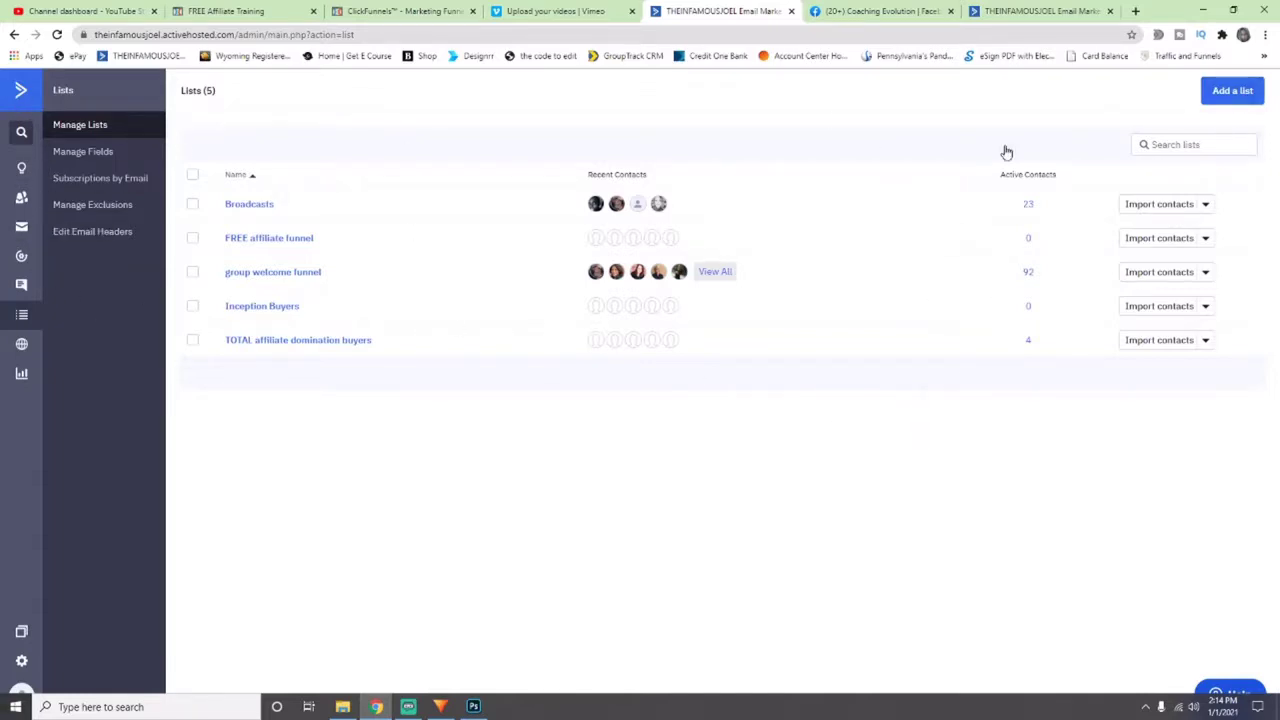
pyautogui.click(1234, 91)
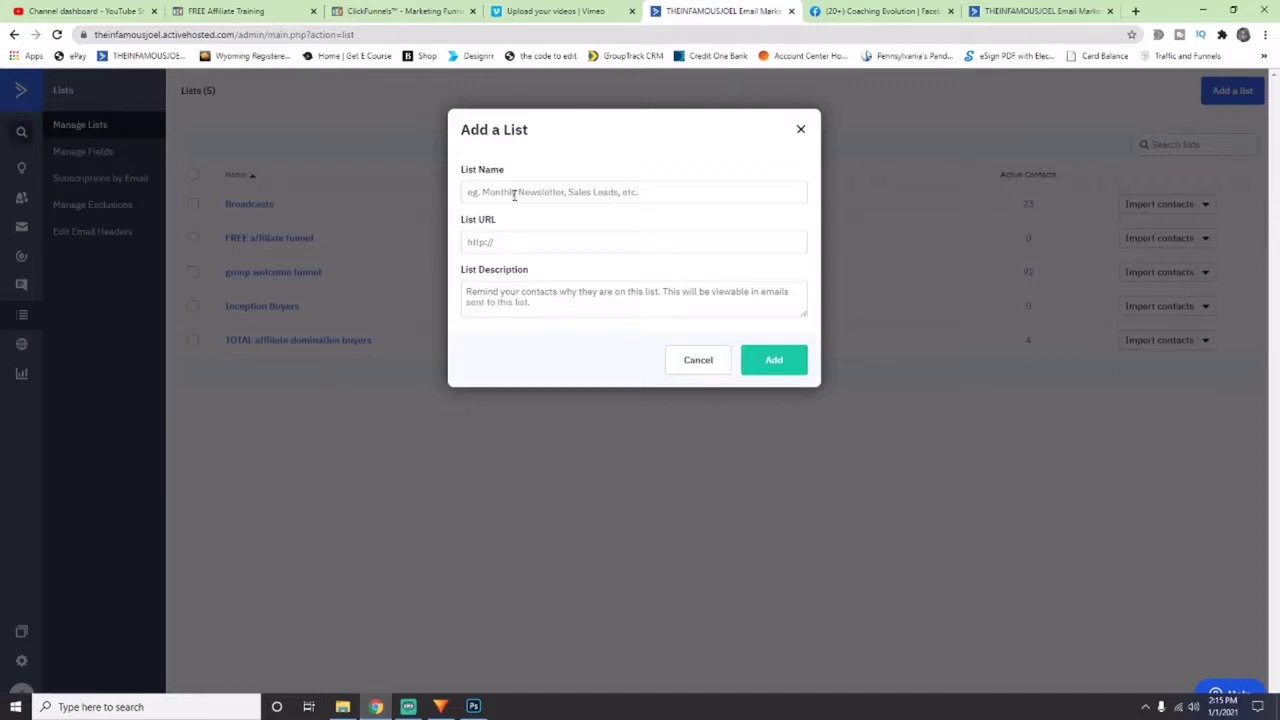
pyautogui.click(700, 372)
# Step: Return to the FREE Affiliate Training page editor and set the email integration's action to Add To List
pyautogui.click(358, 10)
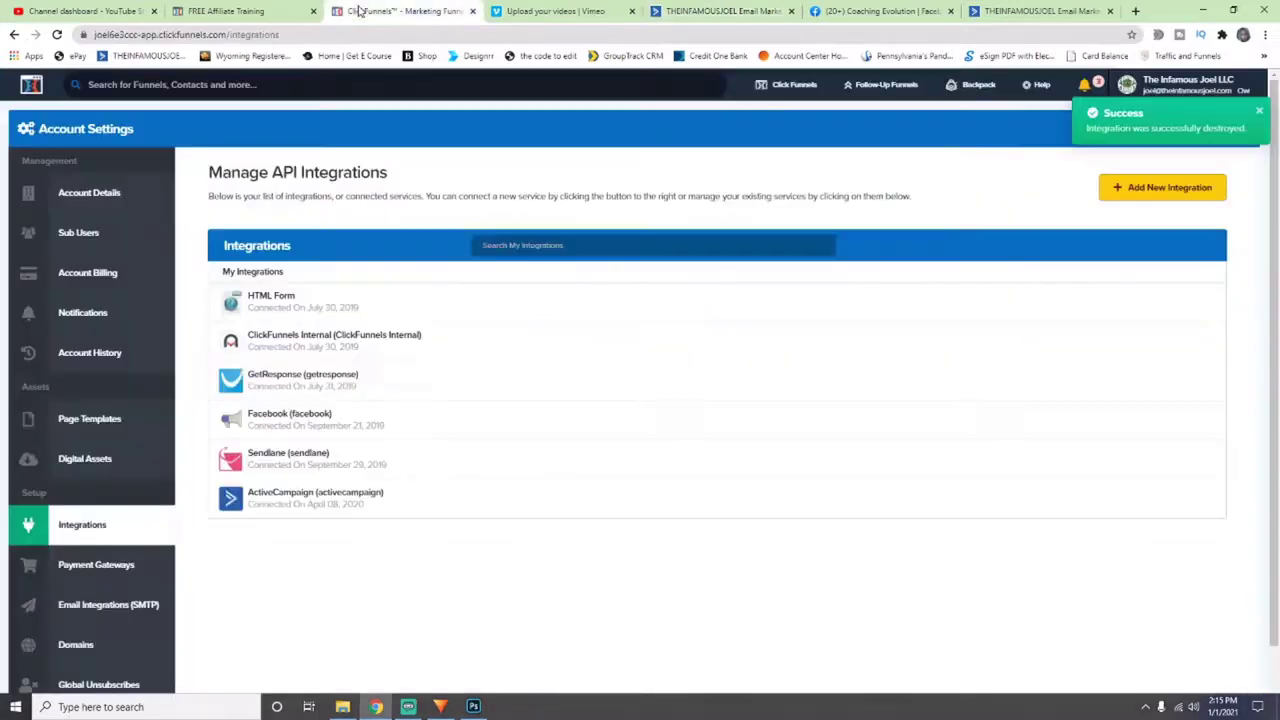
pyautogui.click(226, 11)
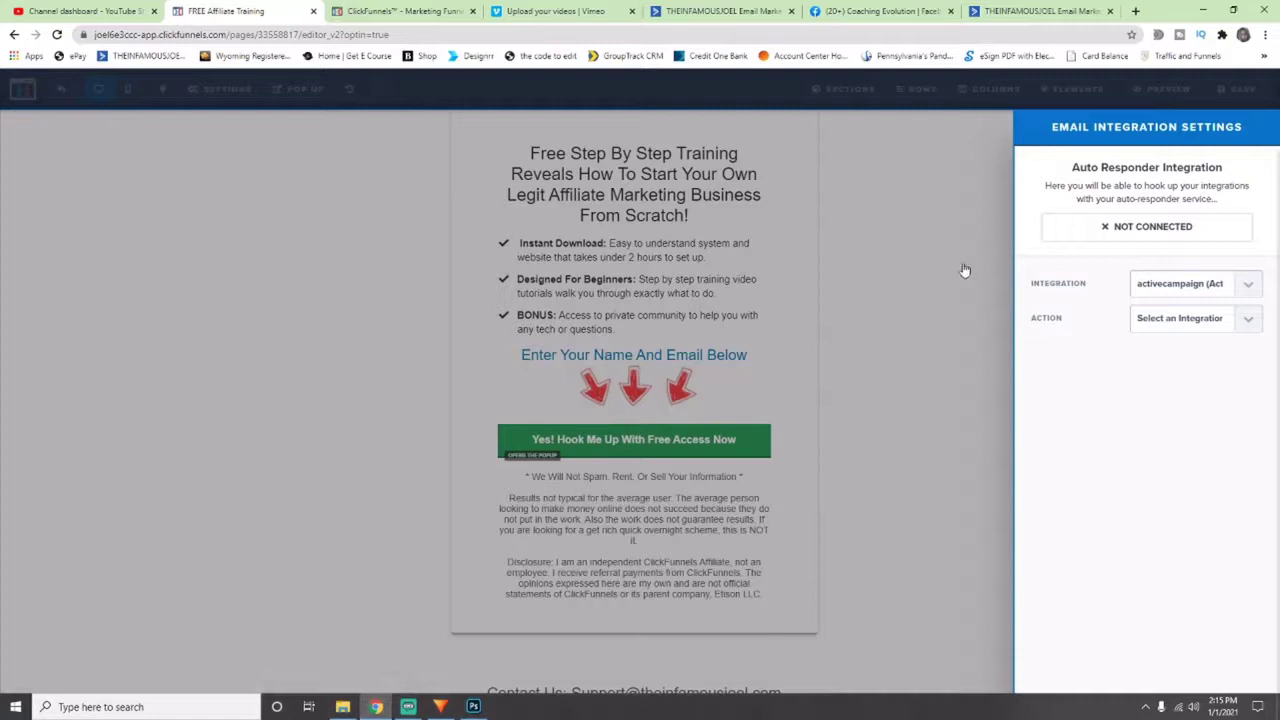
pyautogui.click(1208, 320)
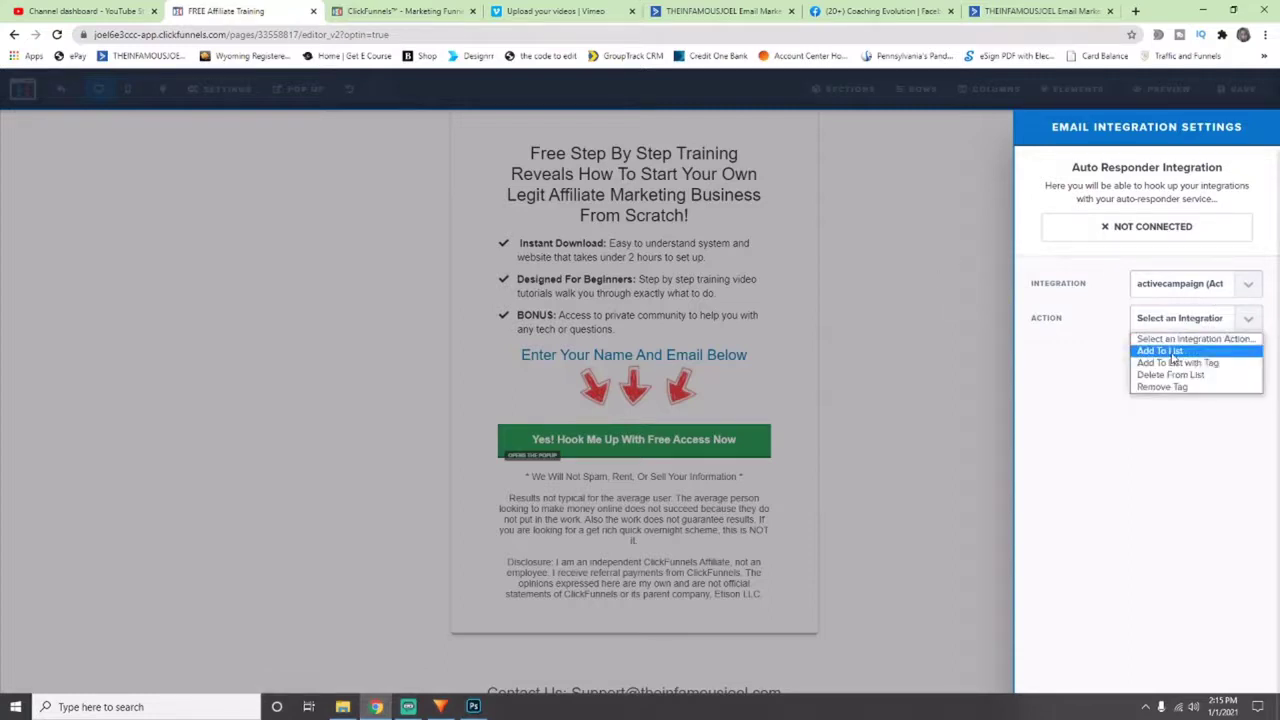
pyautogui.click(1174, 352)
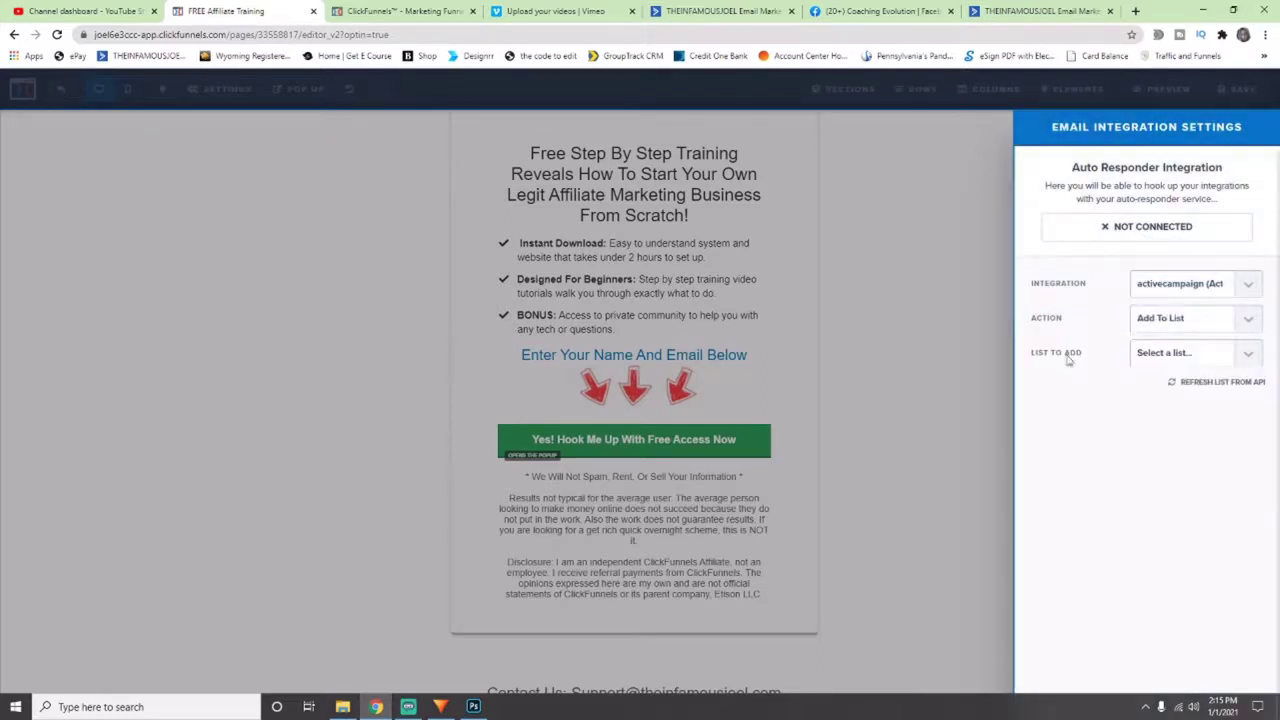
# Step: Set the email integration's list to add to the TOTAL affiliate domination buyers list and close the integration settings
pyautogui.click(1203, 355)
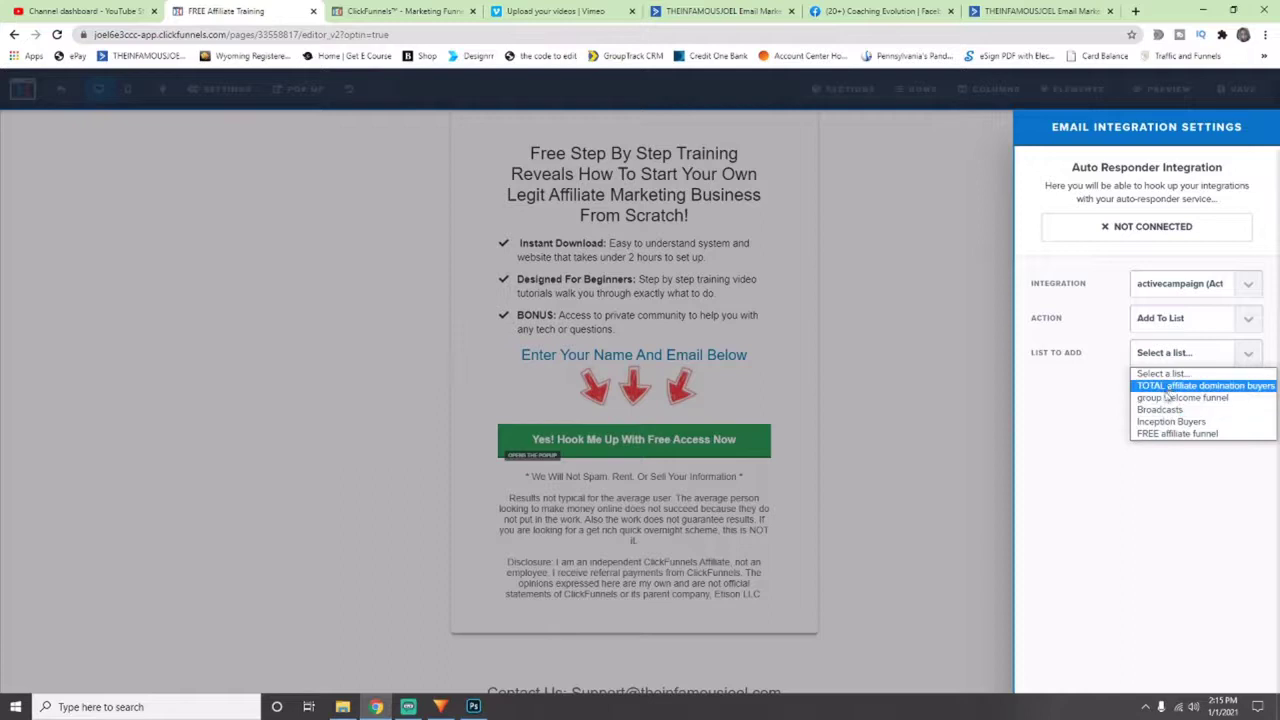
pyautogui.click(1171, 390)
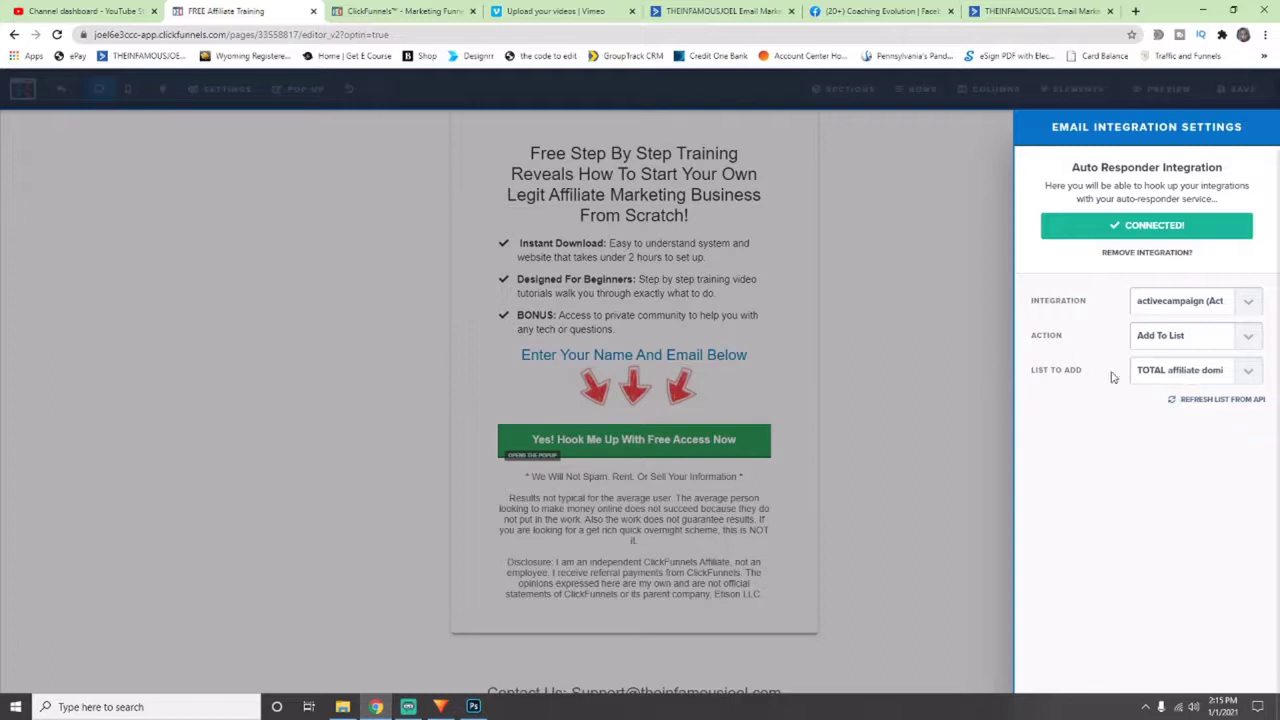
pyautogui.click(965, 350)
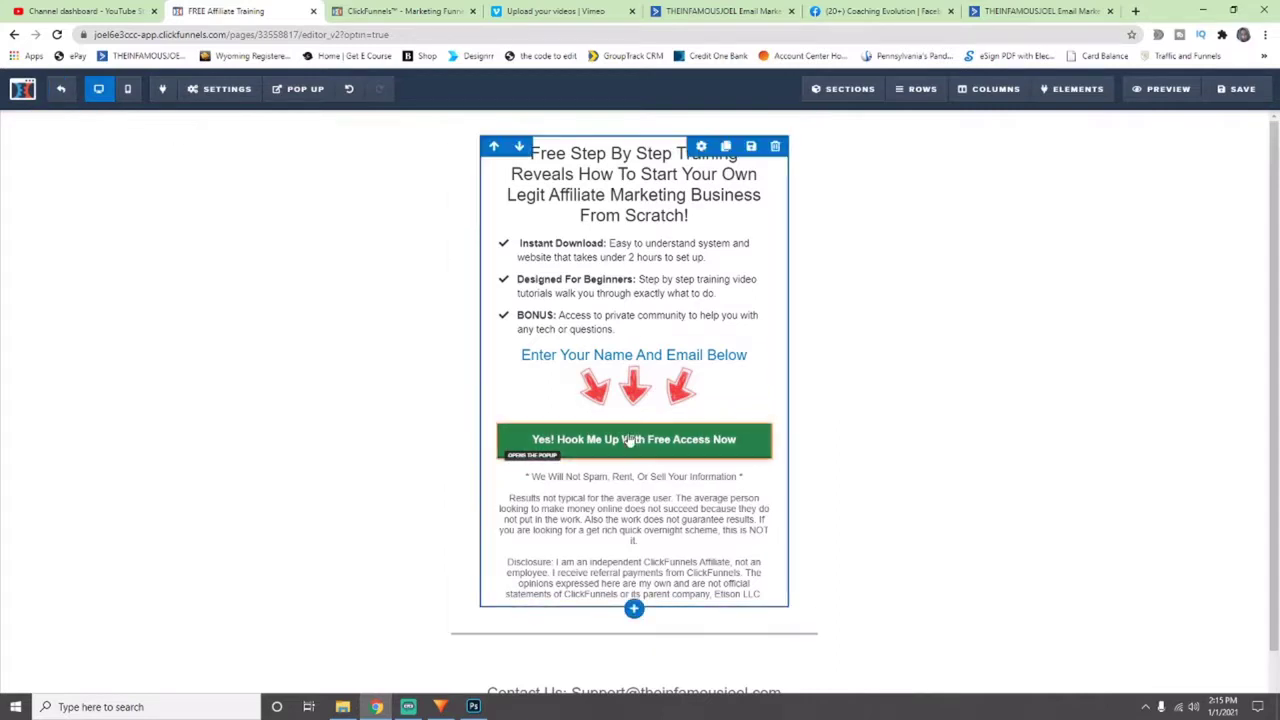
# Step: View the ActiveCampaign overview, return to the FREE Affiliate Training page editor and exit it, leaving without saving
pyautogui.click(750, 10)
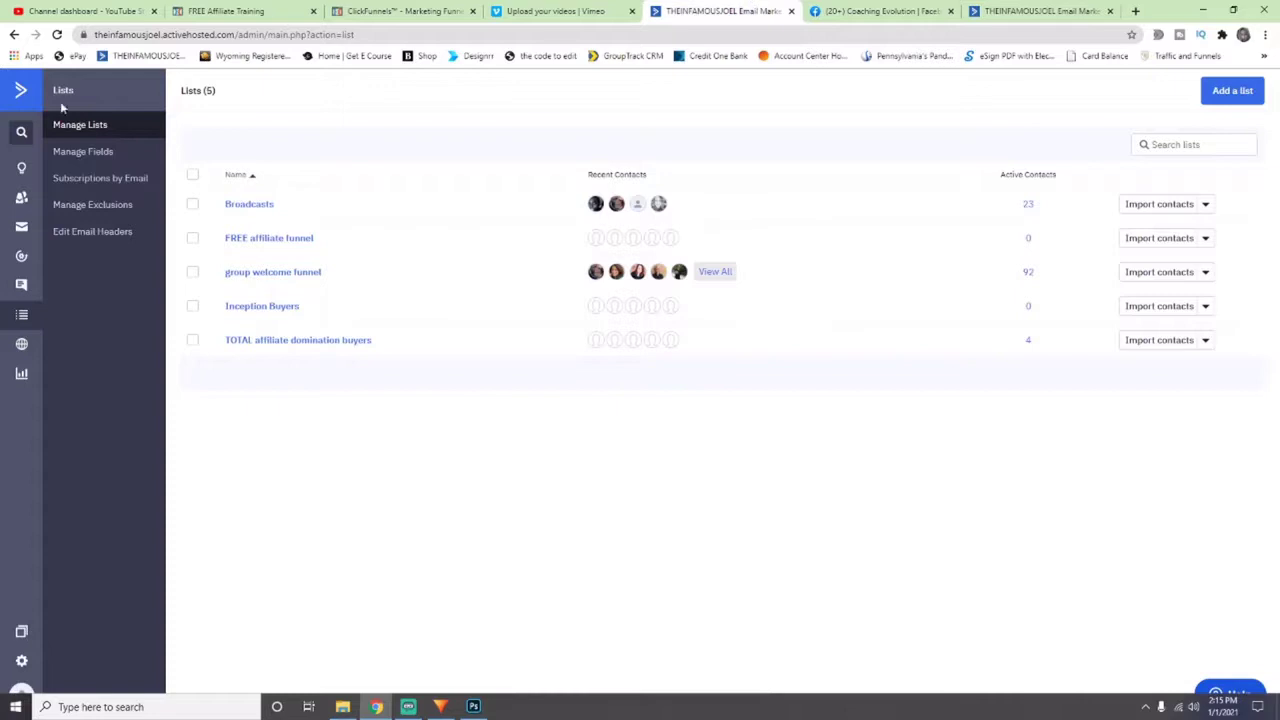
pyautogui.click(14, 93)
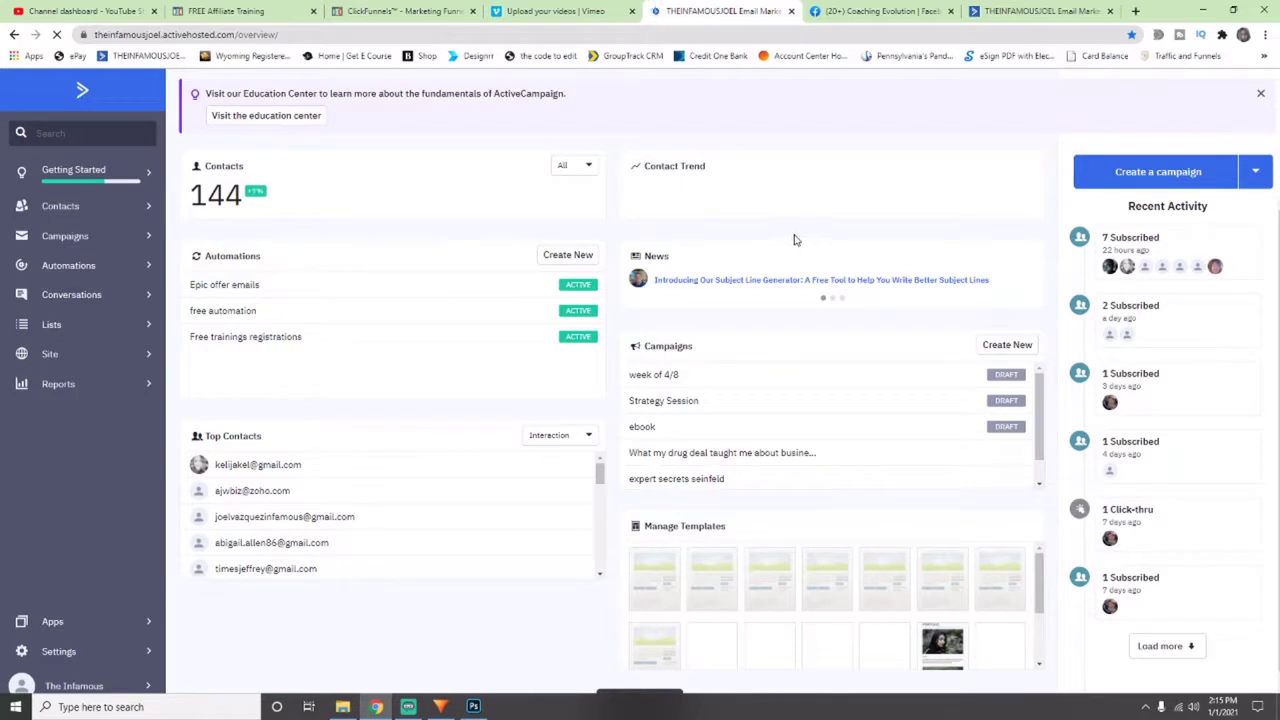
pyautogui.click(255, 11)
pyautogui.click(61, 88)
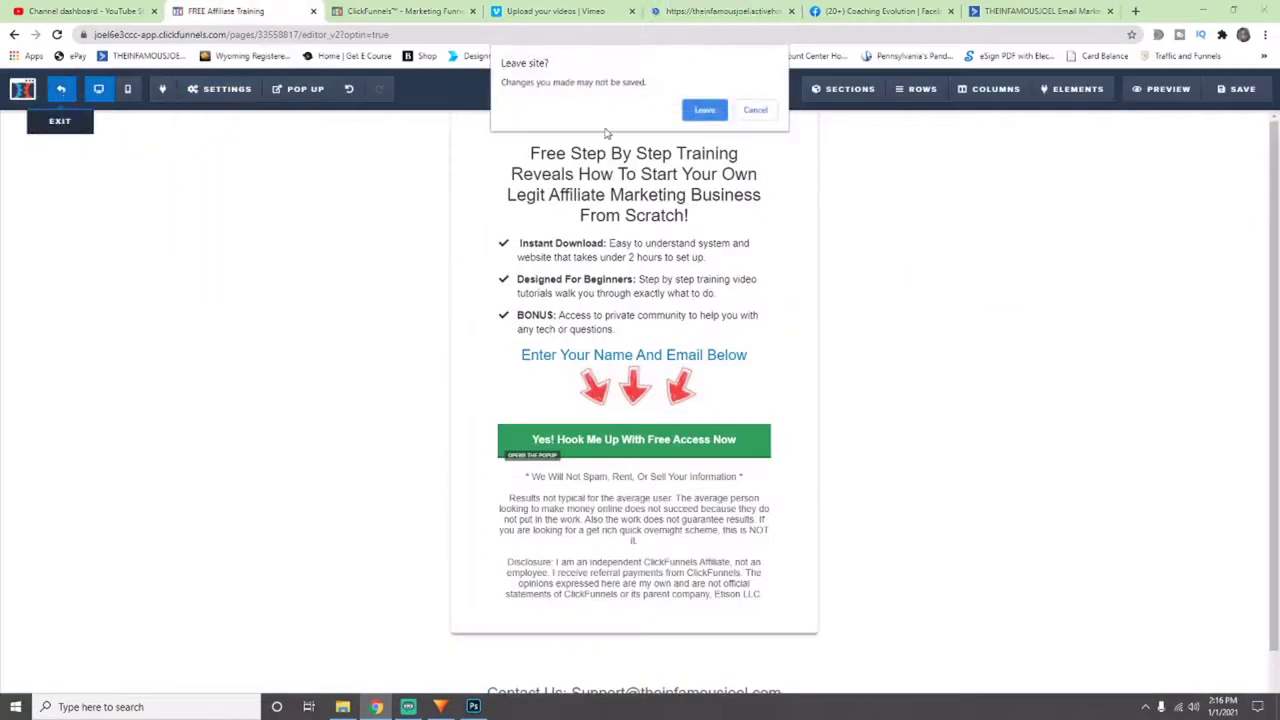
pyautogui.click(703, 109)
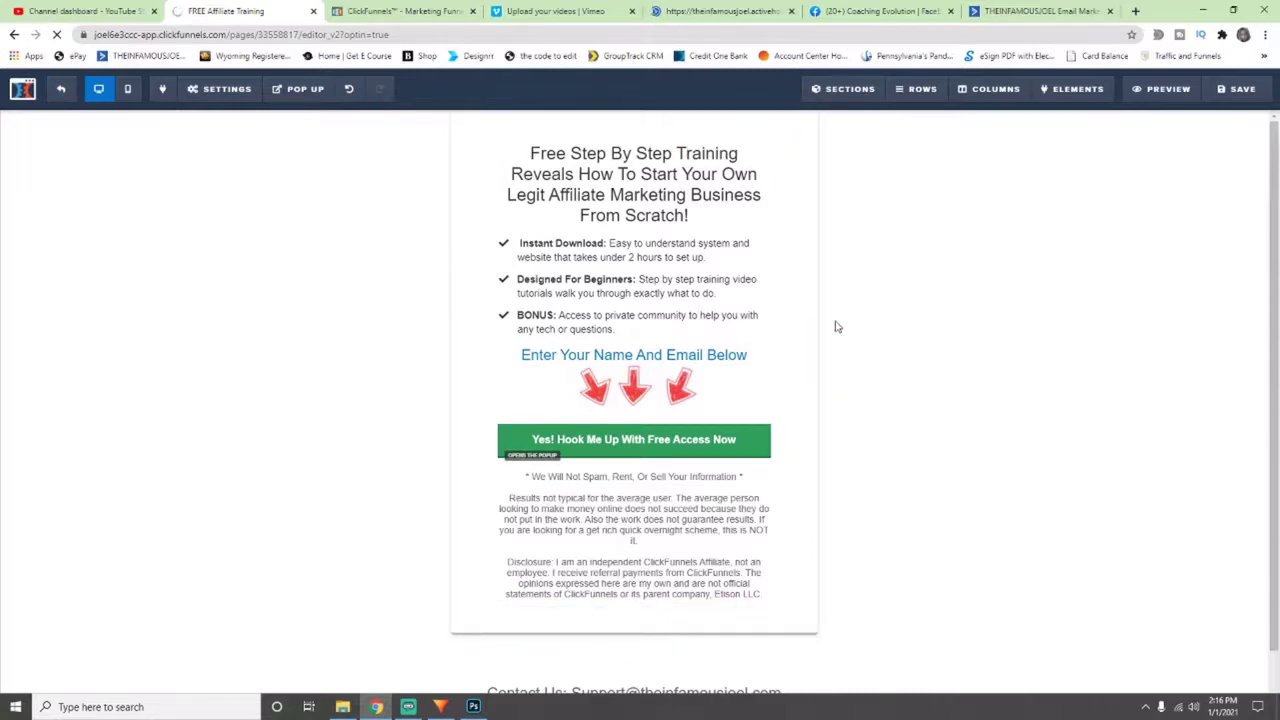
# Step: Switch to ActiveCampaign's automations, view the options for creating and importing an automation, and cancel the import
pyautogui.click(748, 10)
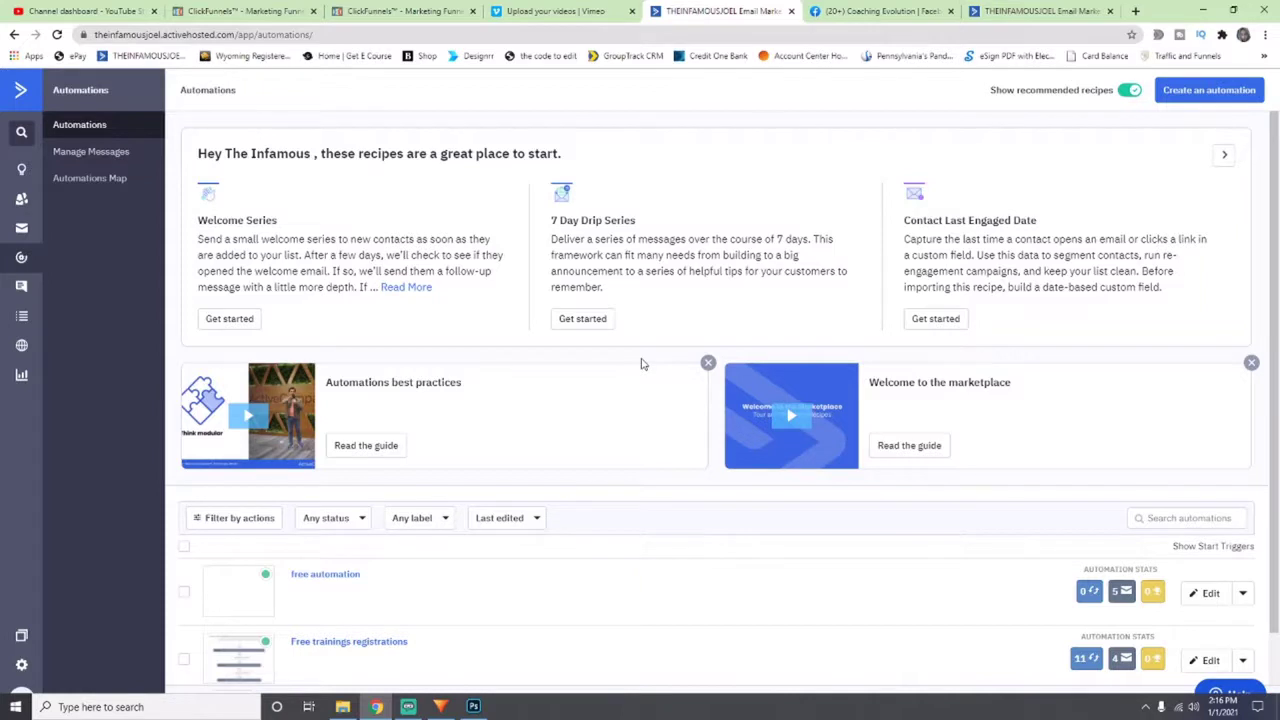
pyautogui.scroll(-1, 641, 364)
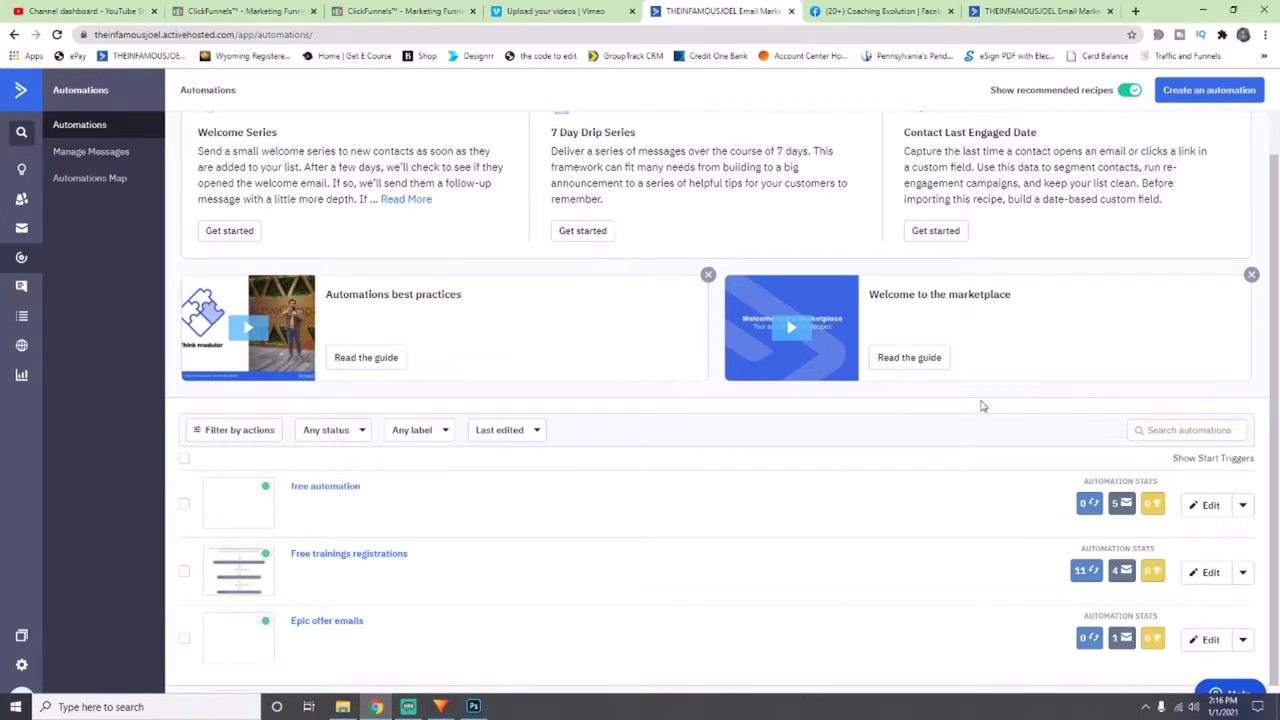
pyautogui.click(1189, 96)
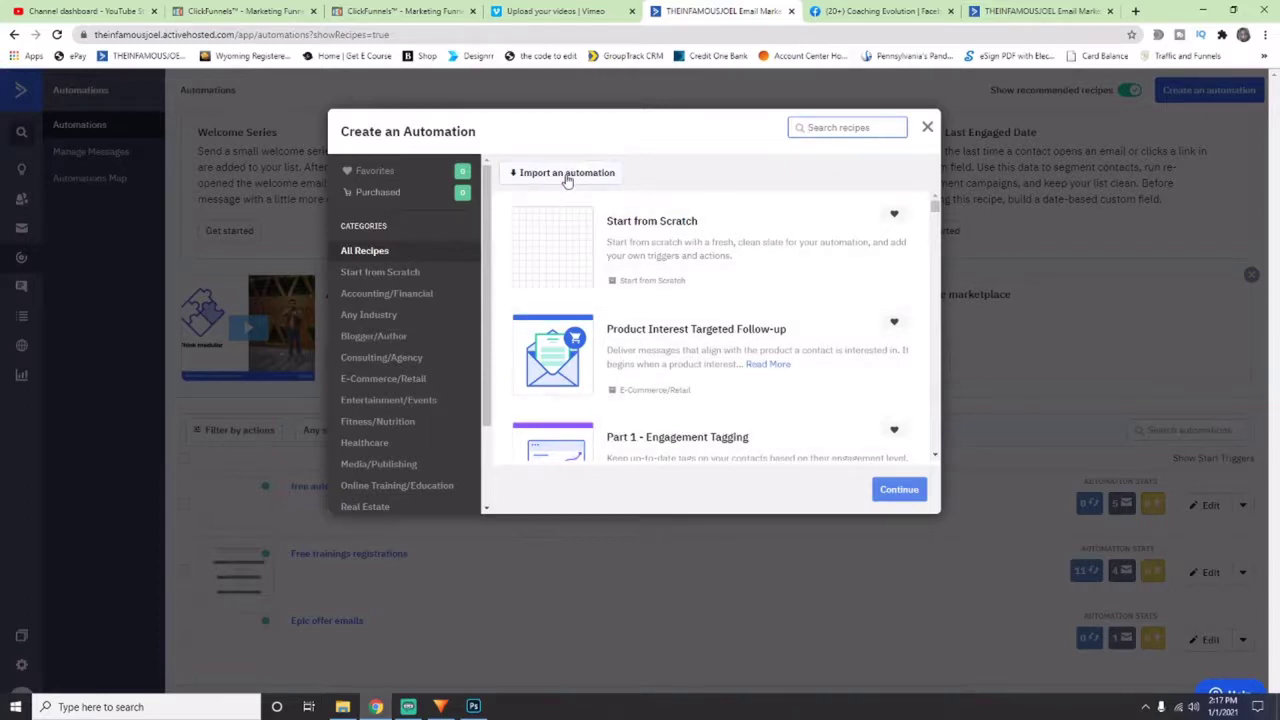
pyautogui.click(567, 174)
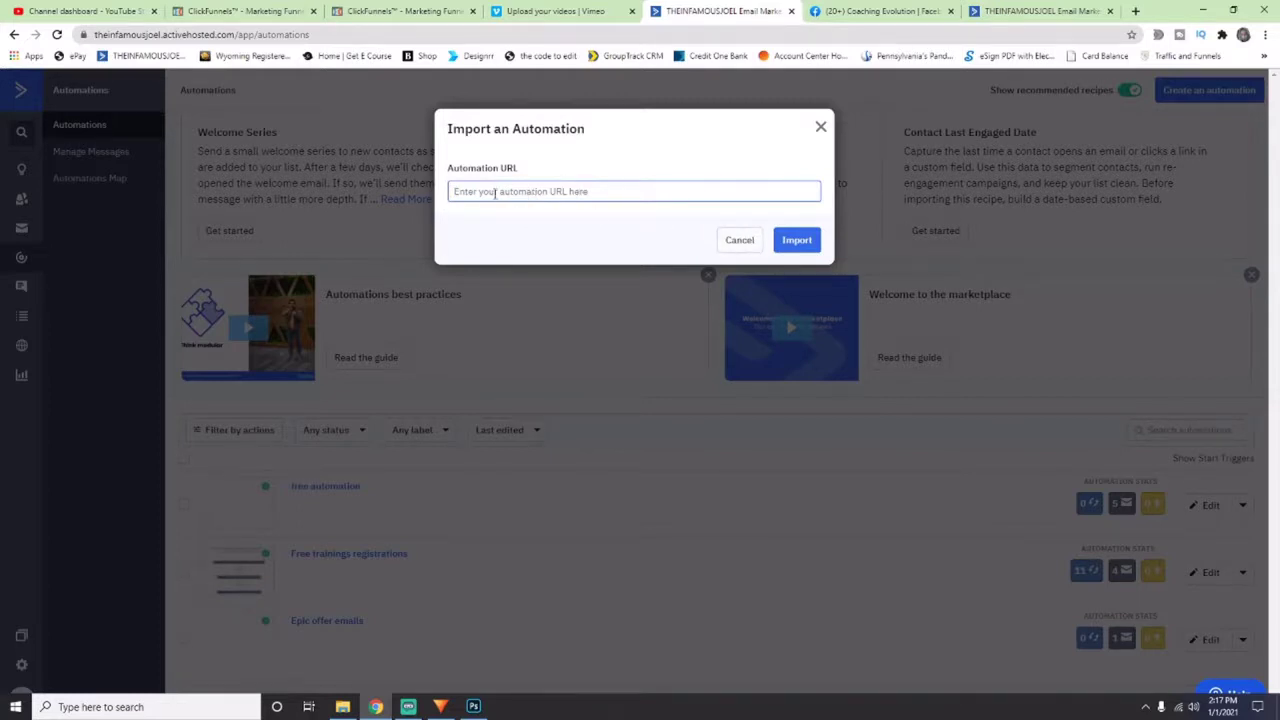
pyautogui.click(748, 251)
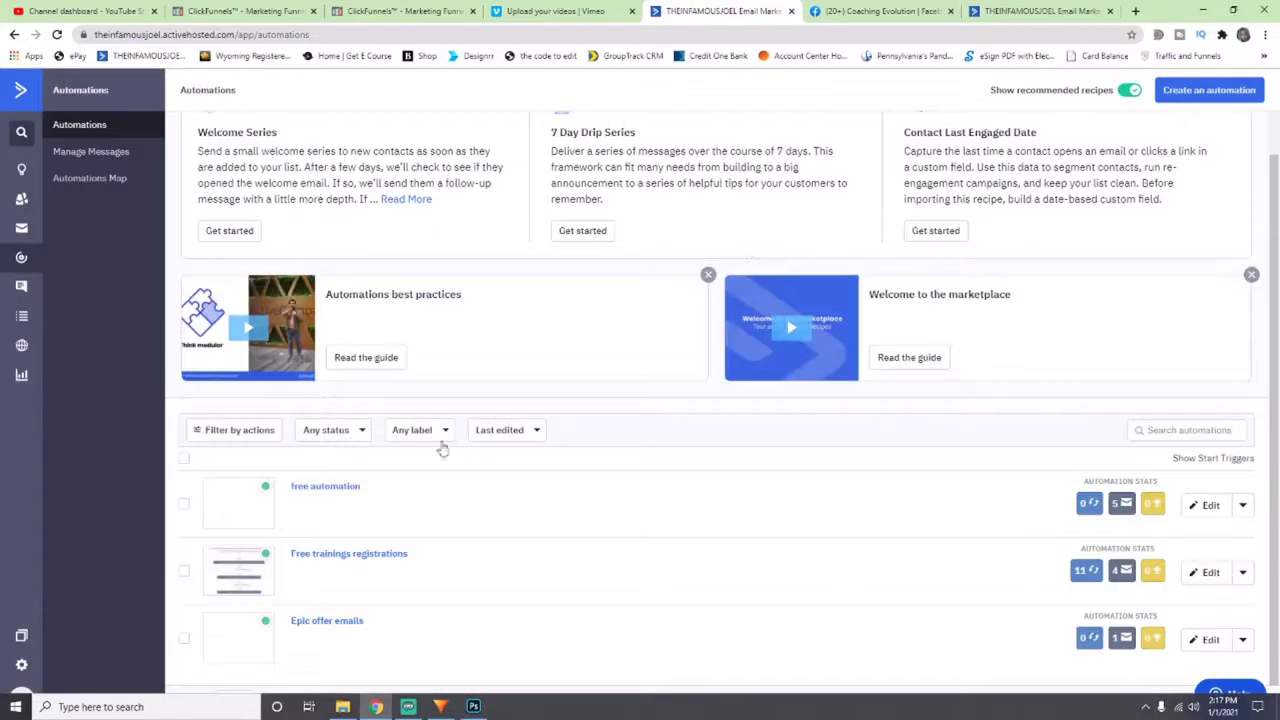
# Step: Open the free automation, view the list choices of its subscription trigger, and close the trigger options without saving
pyautogui.click(348, 491)
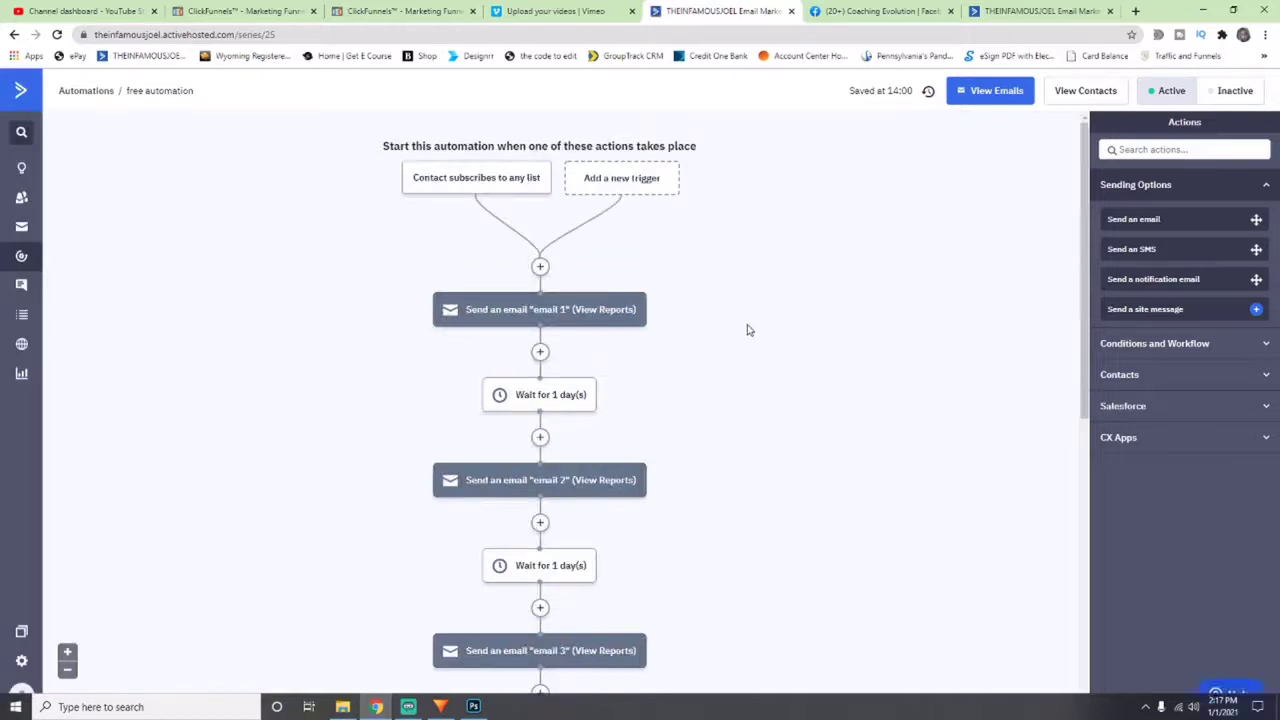
pyautogui.moveTo(455, 188)
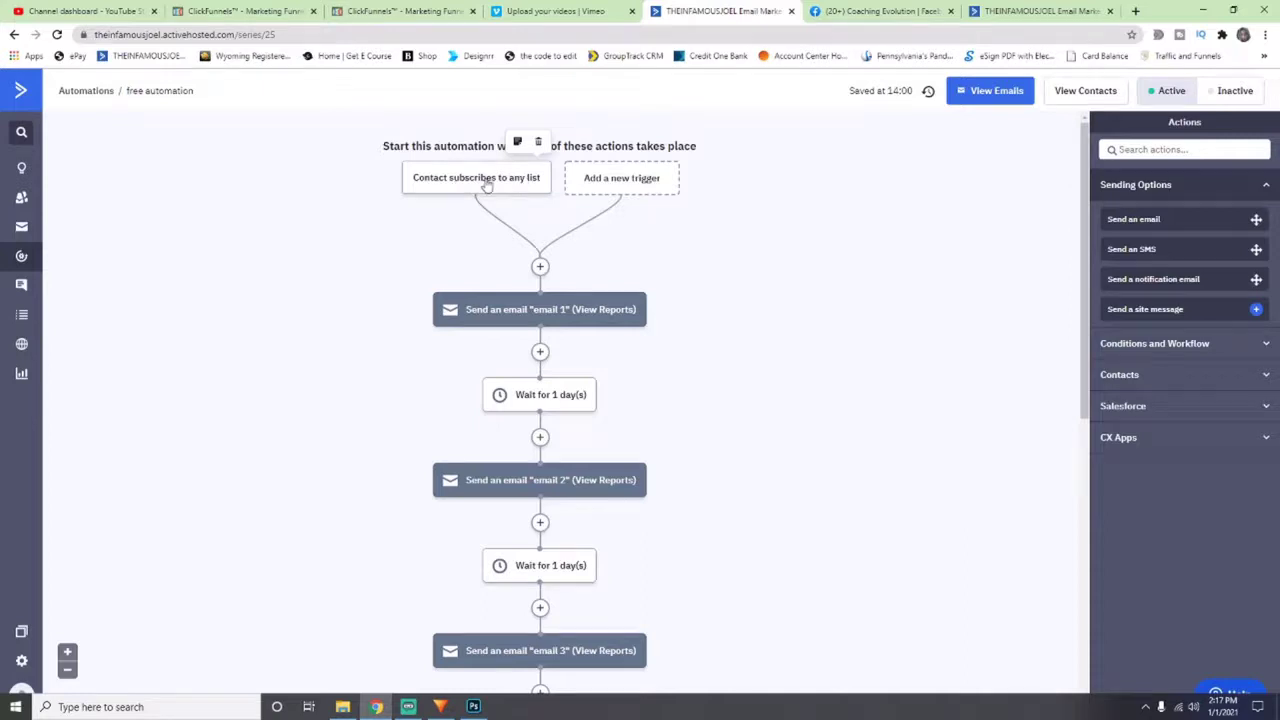
pyautogui.click(486, 180)
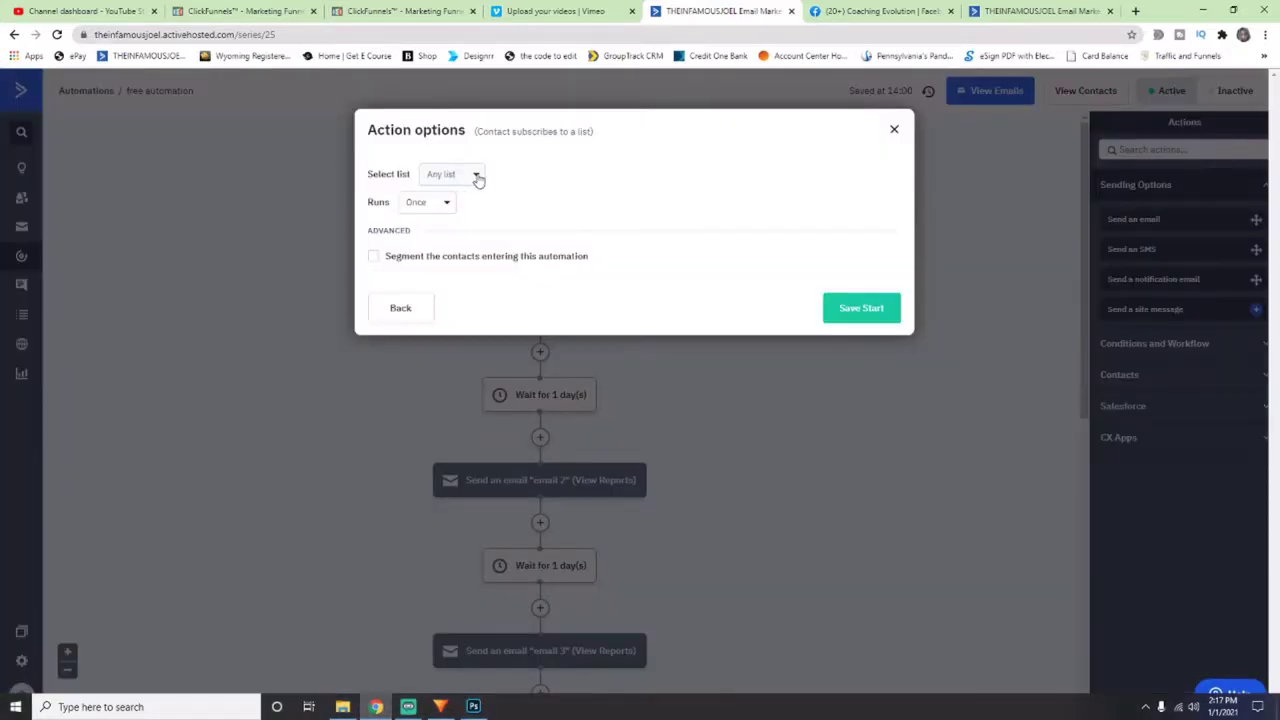
pyautogui.click(477, 175)
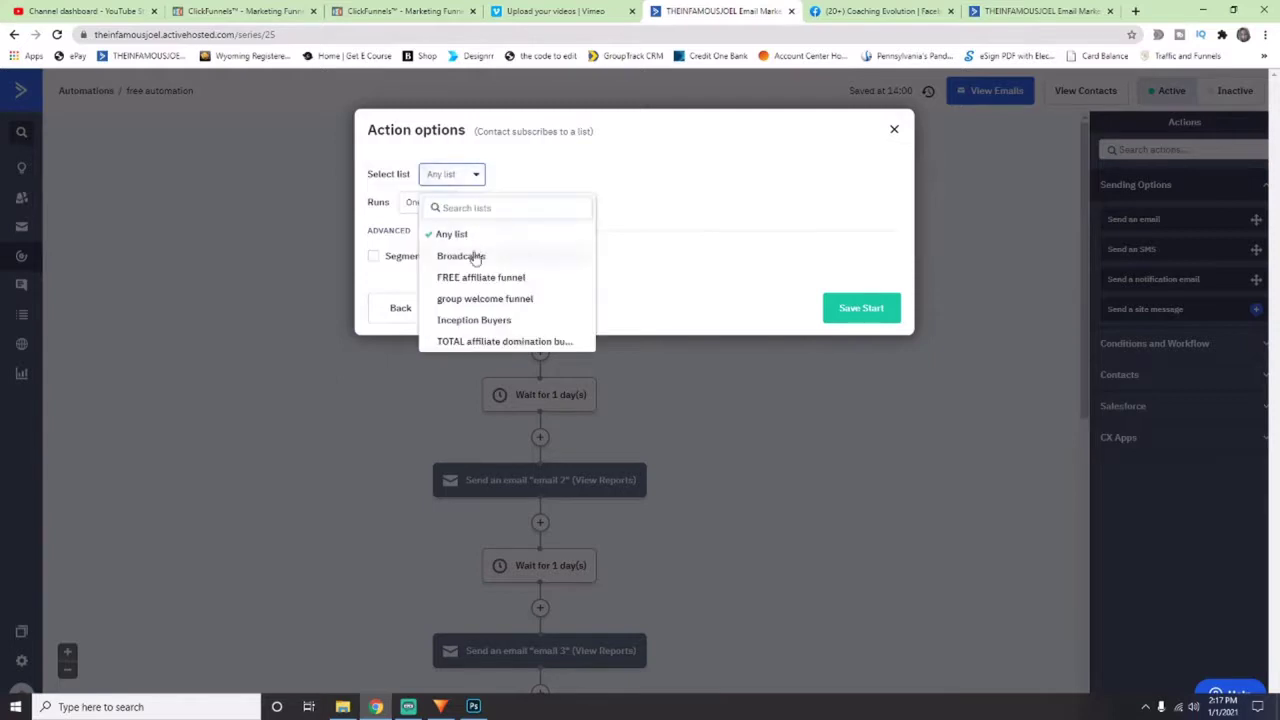
pyautogui.click(535, 180)
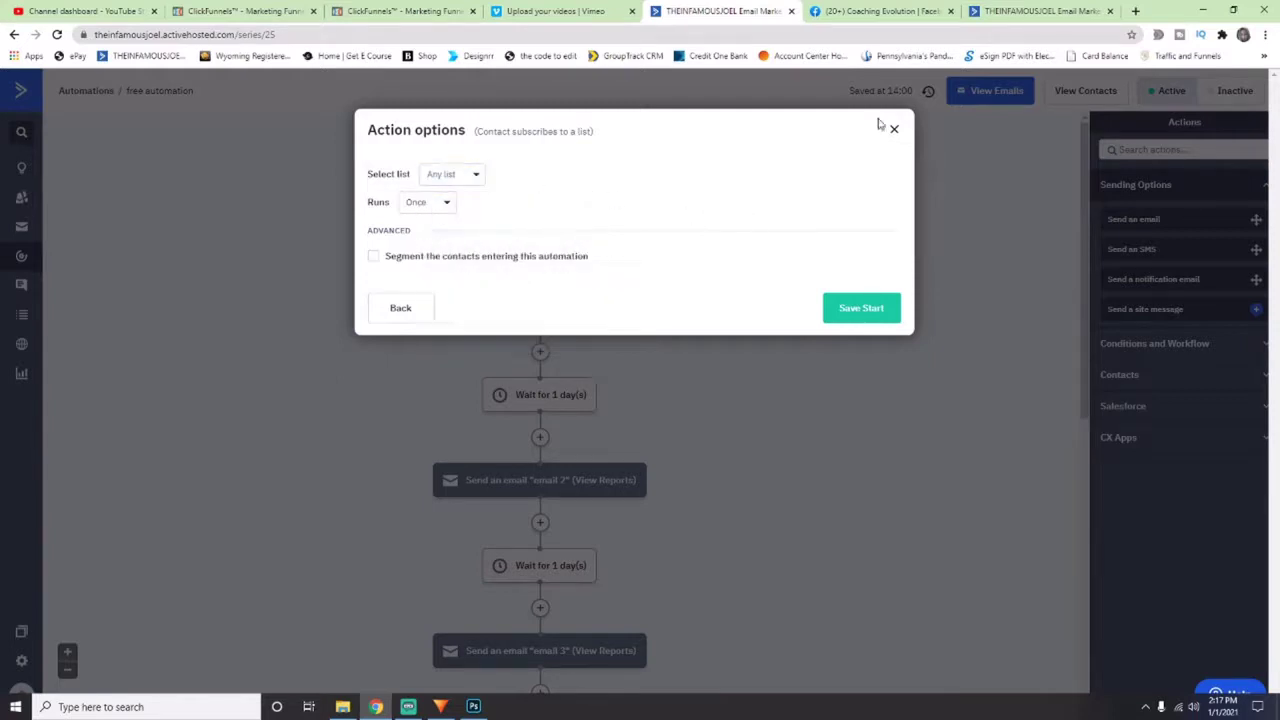
pyautogui.click(895, 136)
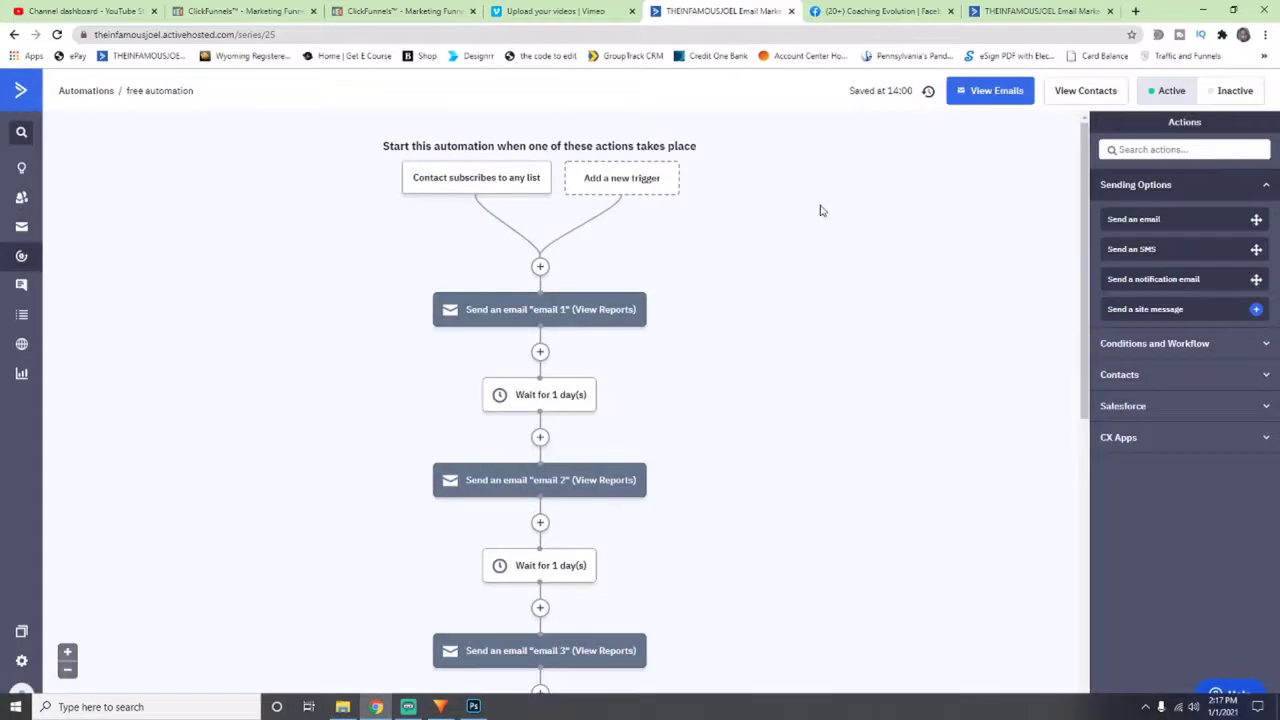
pyautogui.moveTo(477, 181)
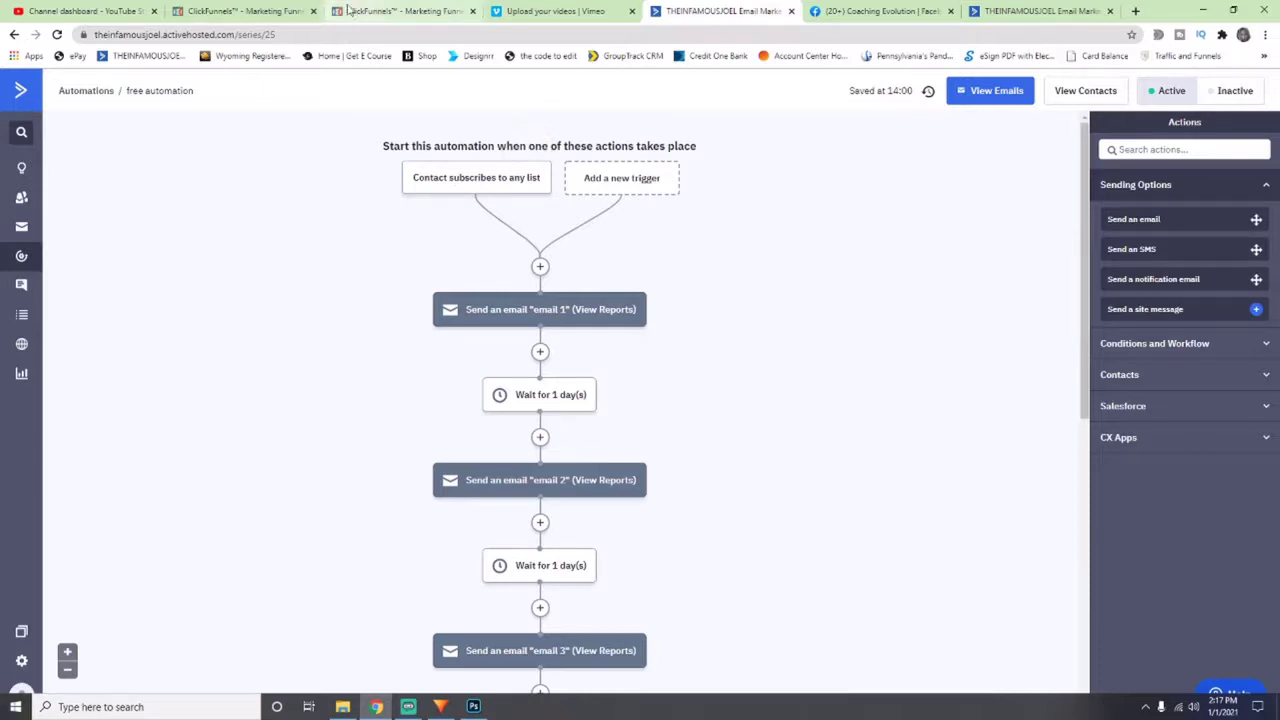
# Step: Check the ClickFunnels funnel overview, return to the free automation and examine its sequence of emails and one-day waits
pyautogui.click(240, 11)
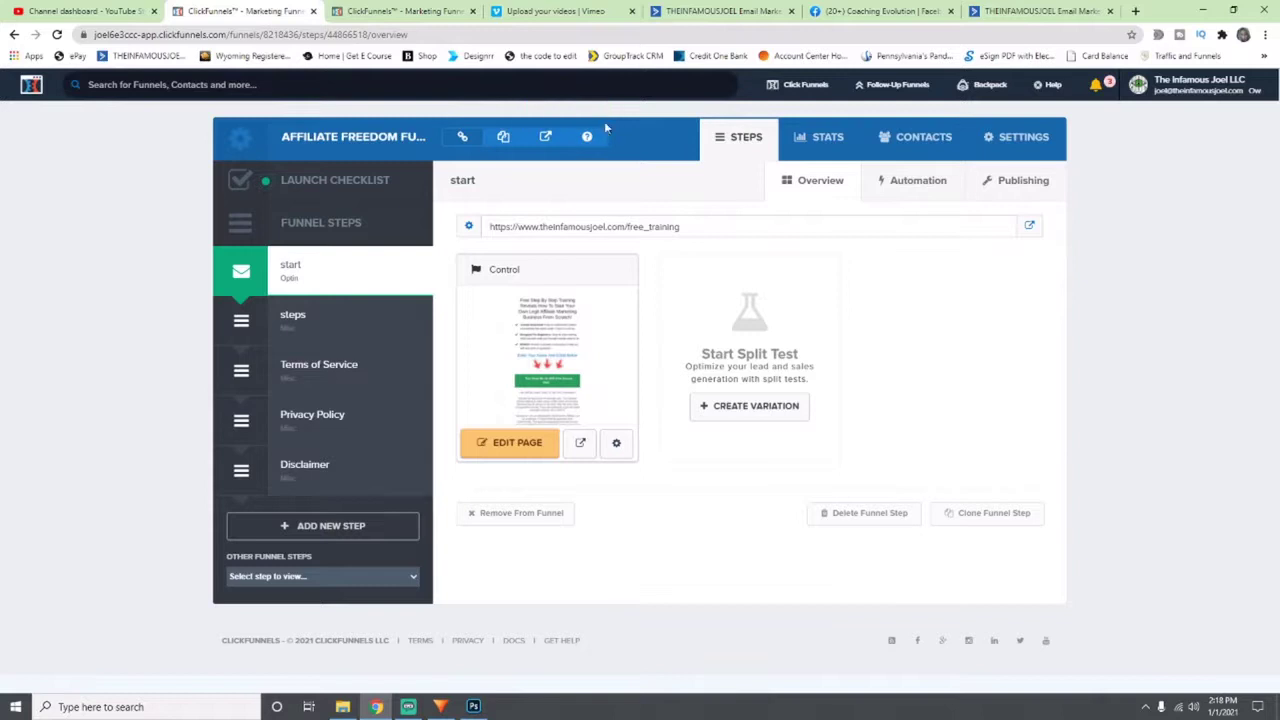
pyautogui.click(1030, 10)
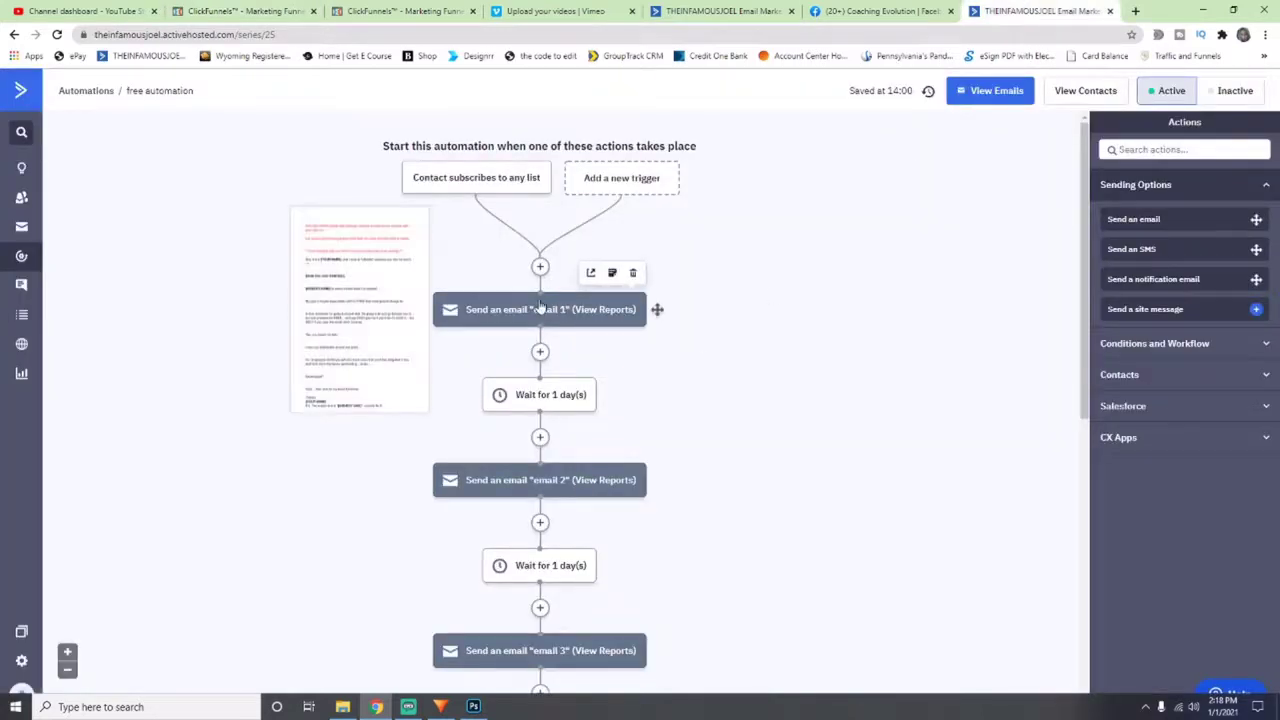
pyautogui.scroll(-3, 660, 403)
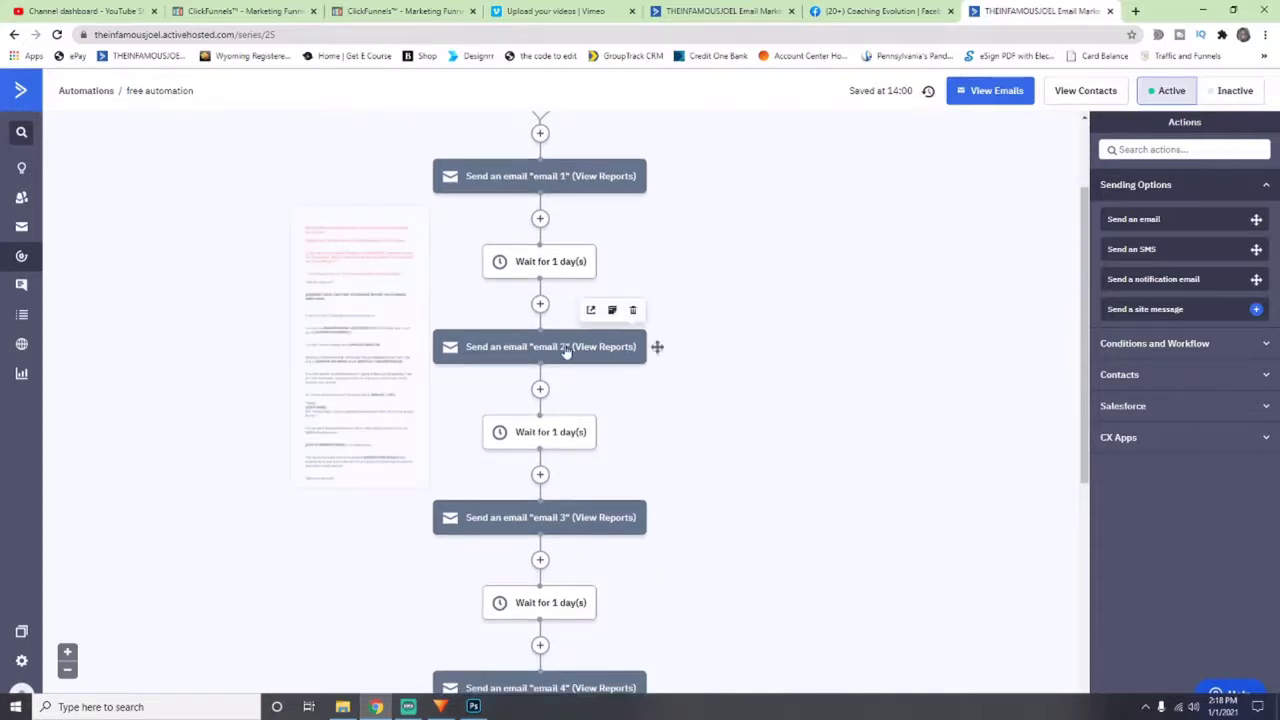
pyautogui.scroll(-3, 720, 400)
pyautogui.scroll(-2, 700, 431)
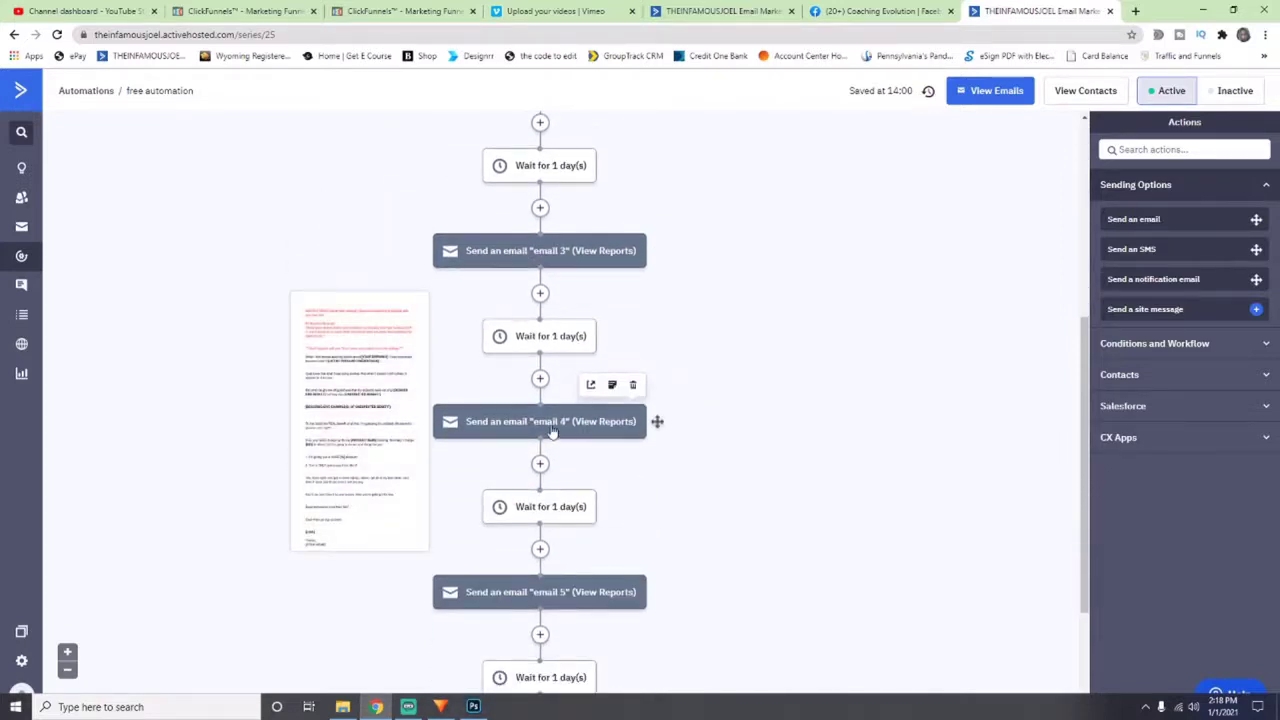
pyautogui.scroll(-2, 548, 440)
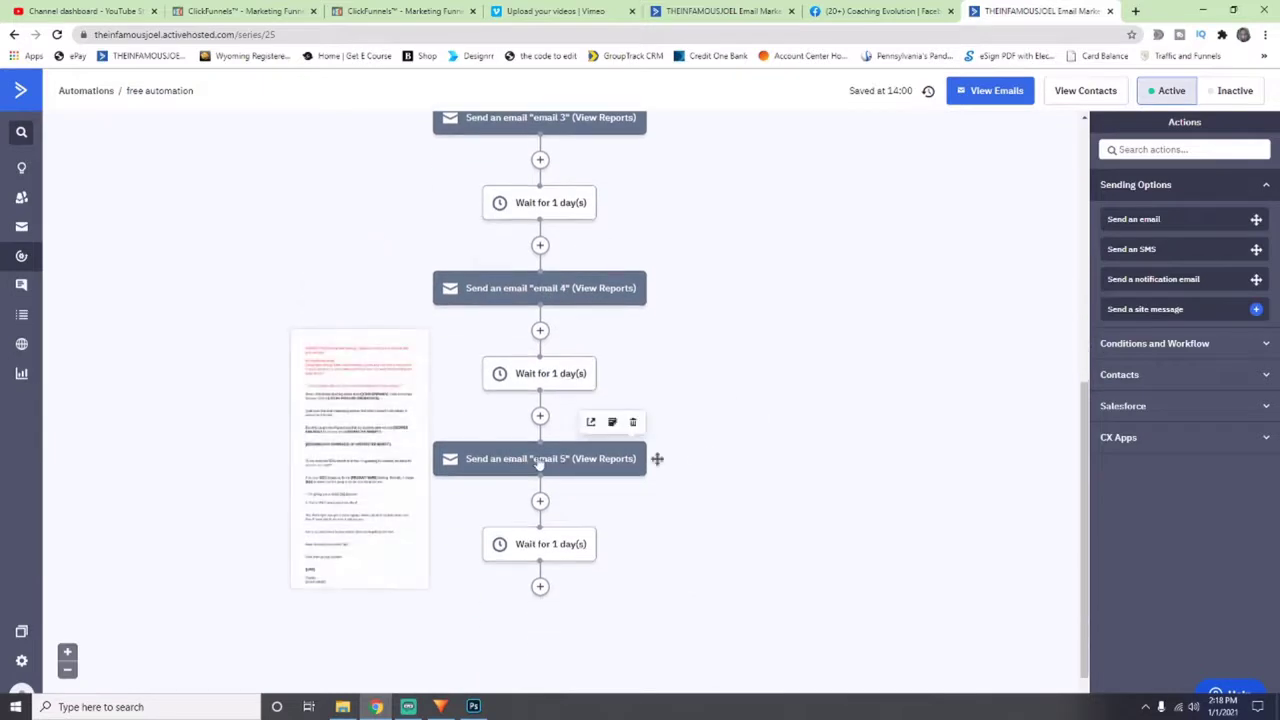
pyautogui.scroll(8, 686, 437)
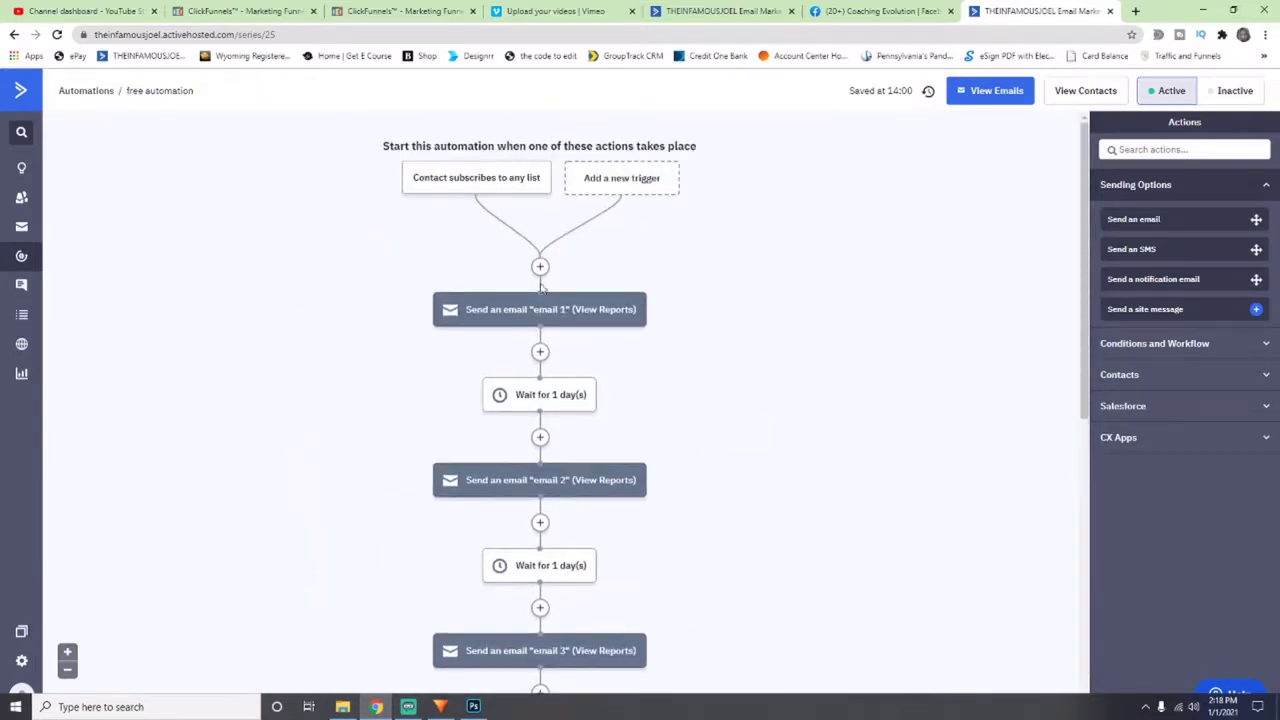
pyautogui.scroll(-6, 555, 370)
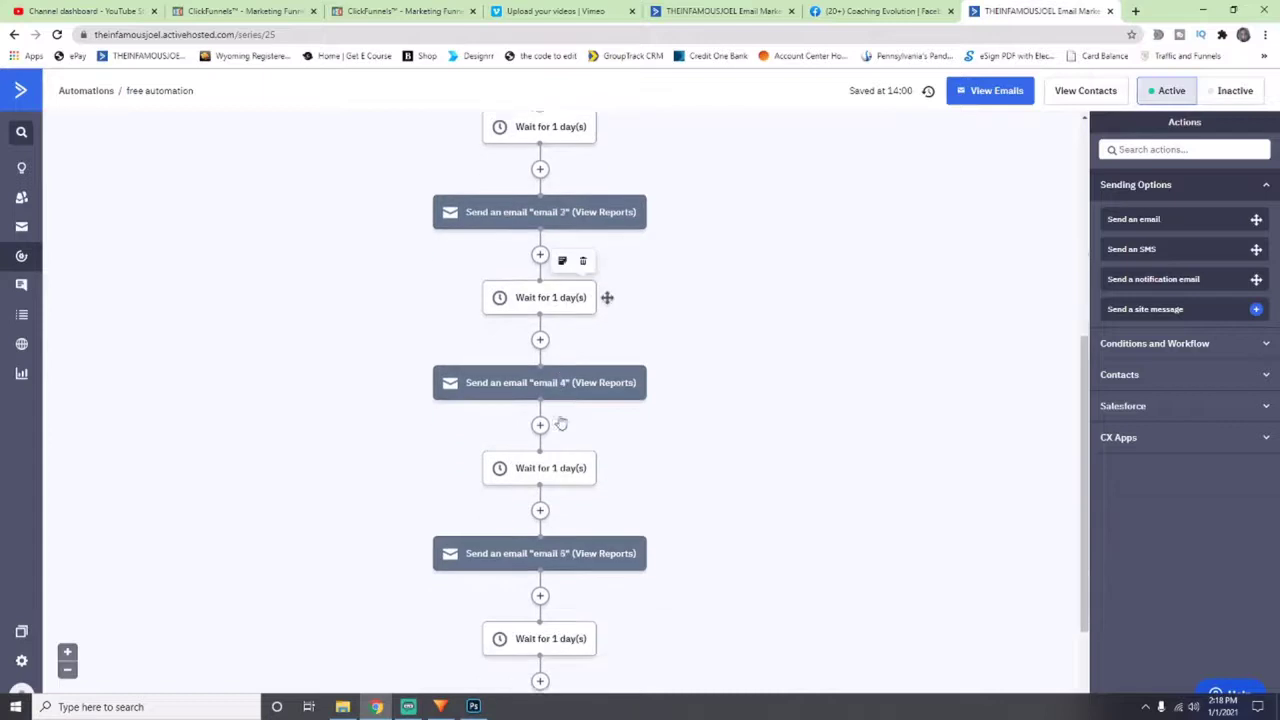
pyautogui.scroll(6, 561, 424)
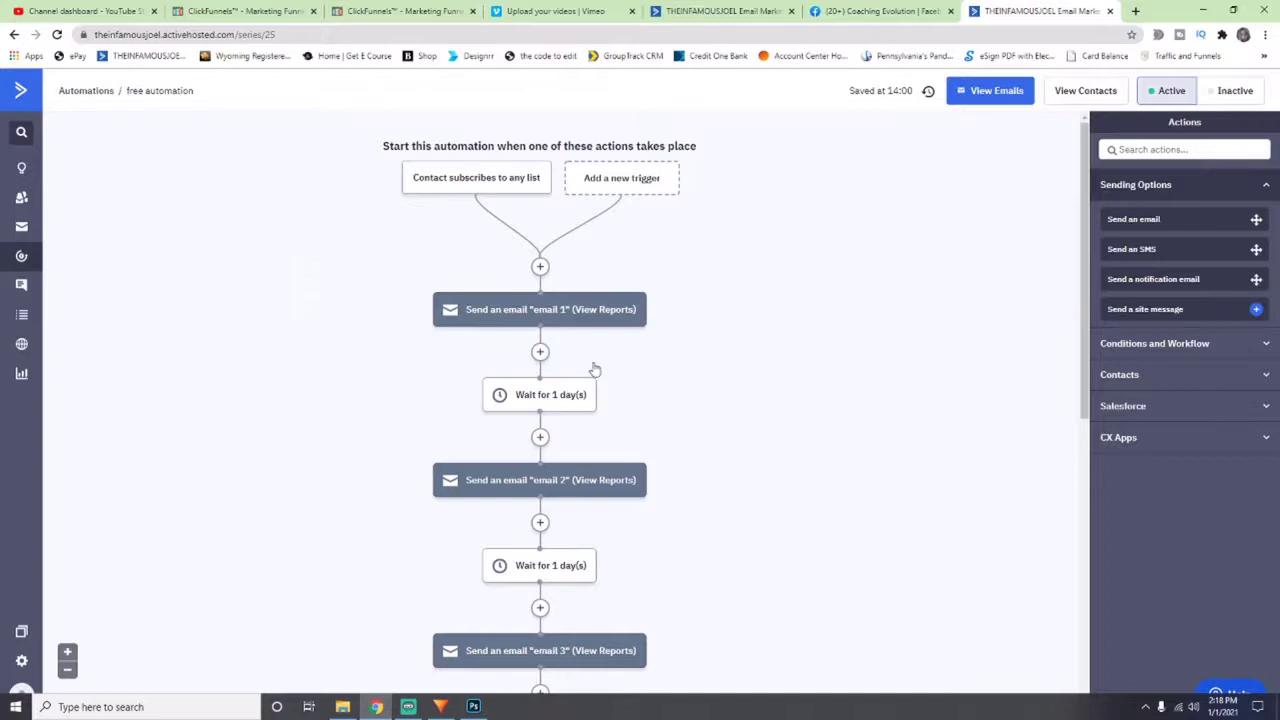
pyautogui.scroll(-8, 600, 370)
pyautogui.scroll(8, 766, 337)
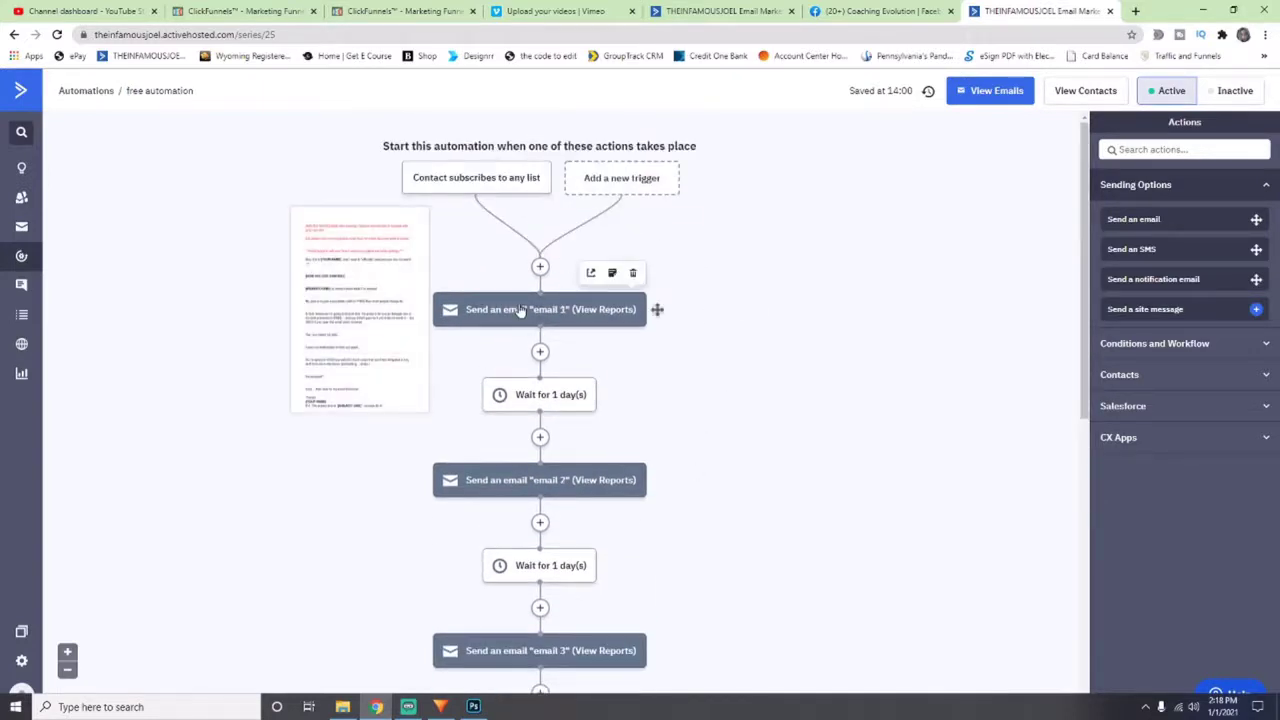
# Step: Open the email 1 action of the free automation and read through its template's instructions and bracketed placeholders
pyautogui.click(522, 310)
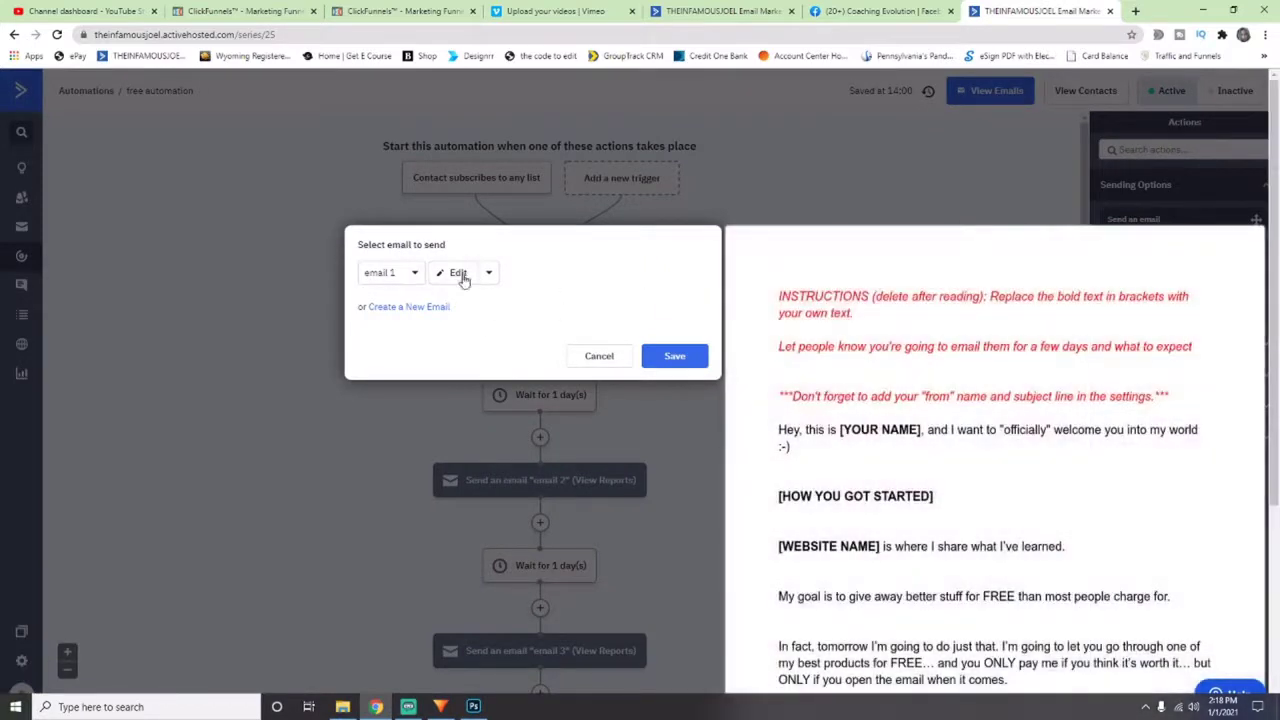
pyautogui.scroll(-3, 1040, 460)
pyautogui.scroll(2, 1085, 441)
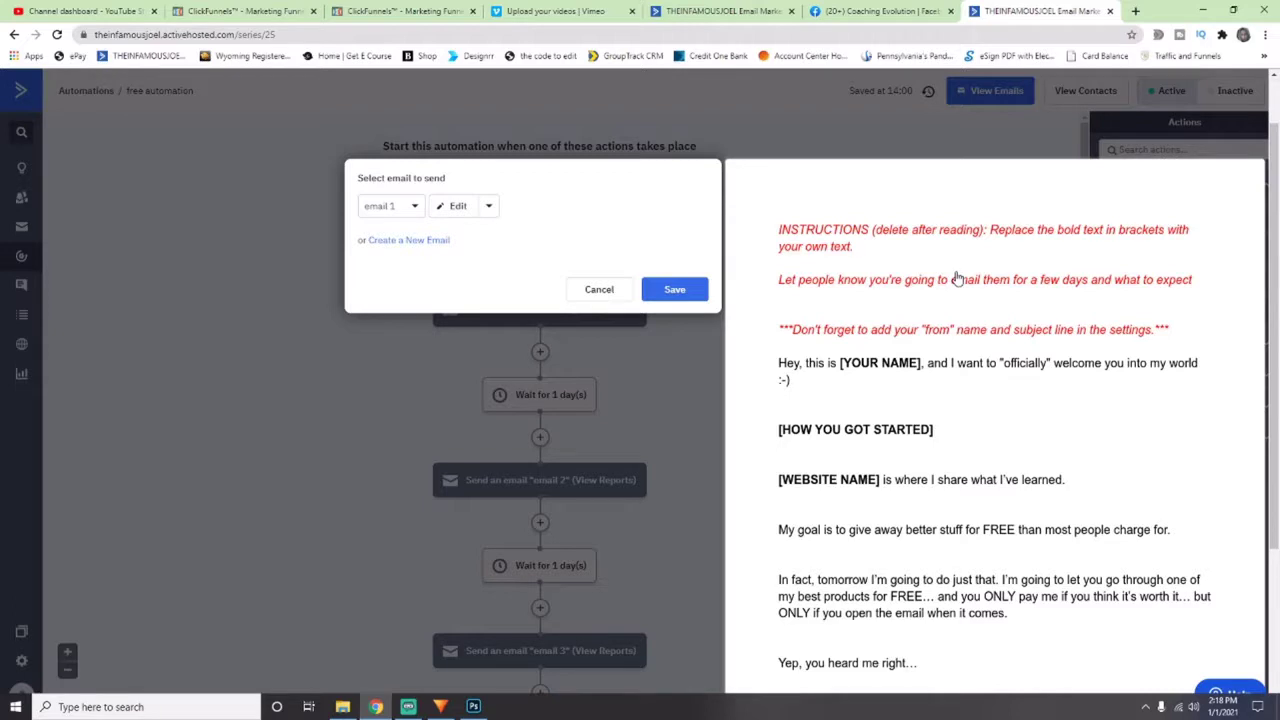
pyautogui.scroll(-1, 990, 290)
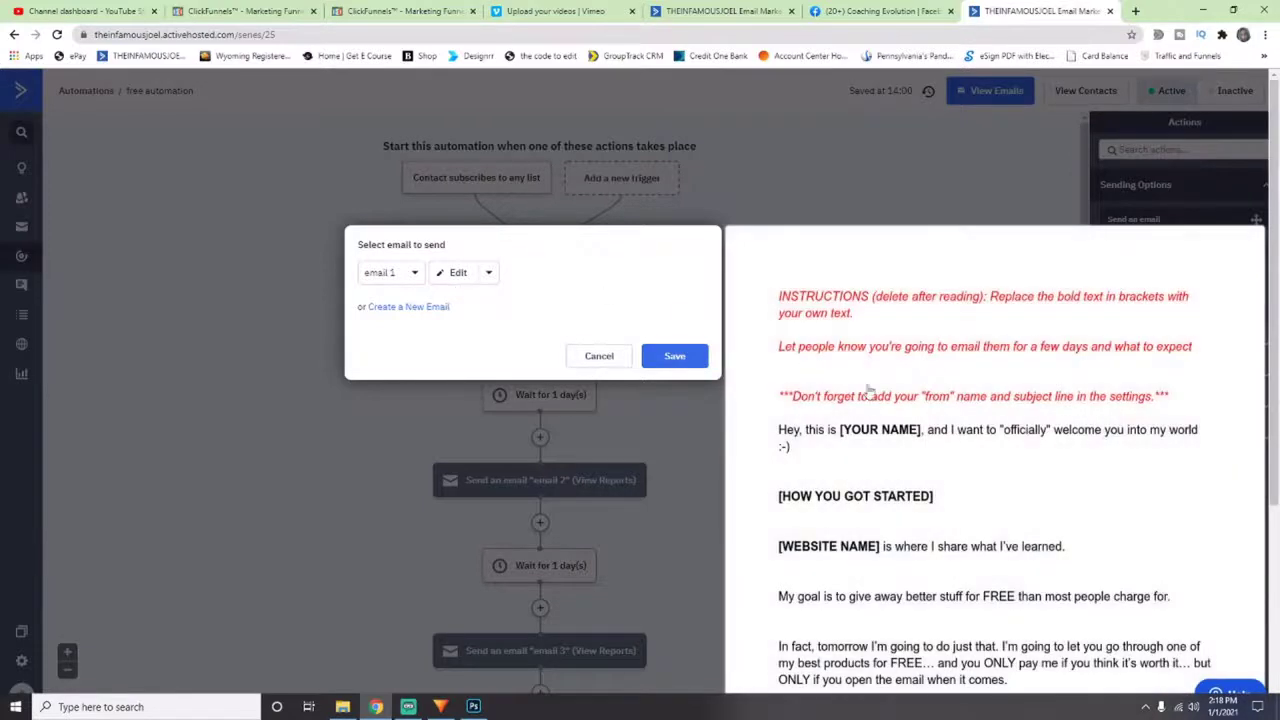
pyautogui.scroll(-2, 1023, 427)
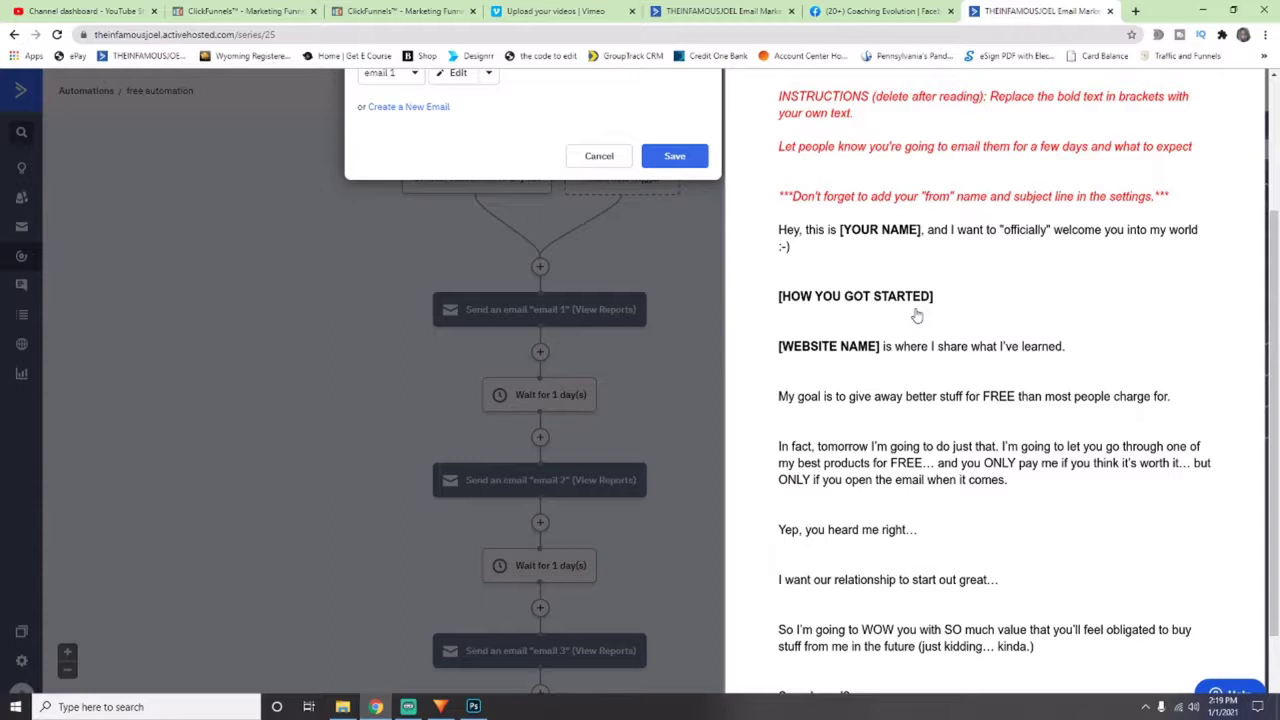
pyautogui.scroll(-1, 917, 316)
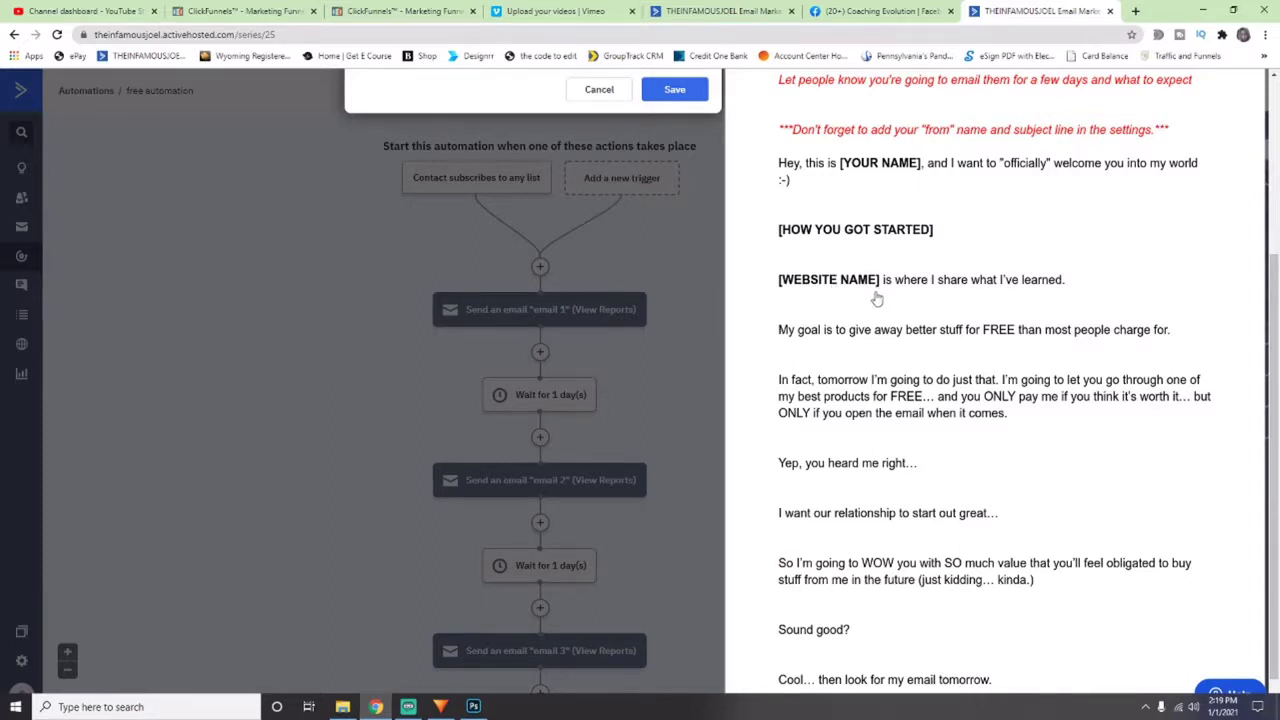
pyautogui.scroll(-1, 946, 334)
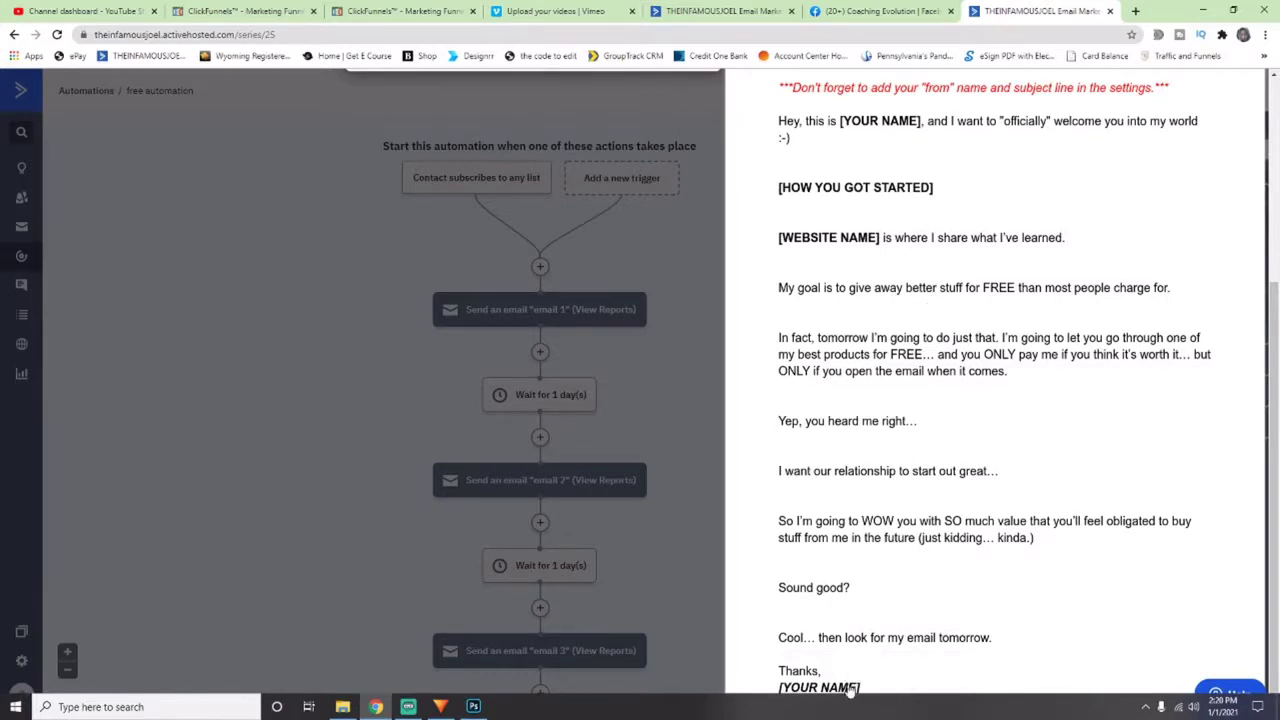
pyautogui.scroll(5, 960, 412)
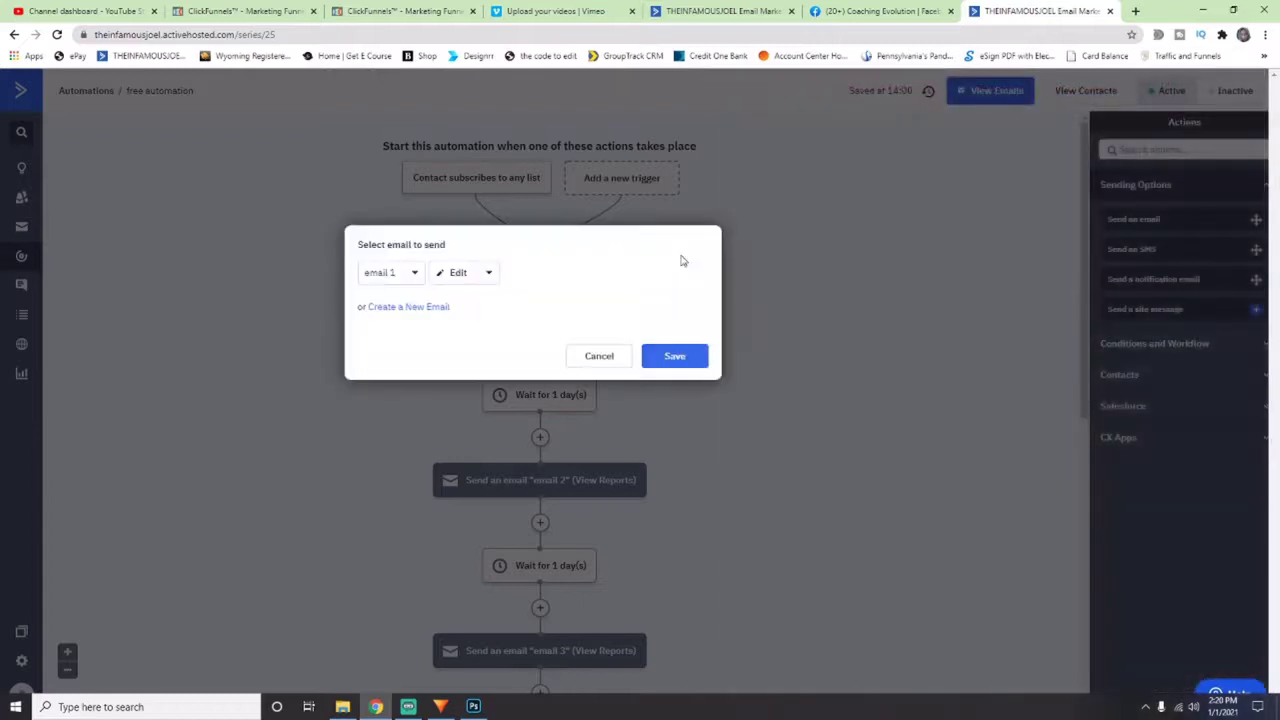
# Step: Close the email 1 options without saving, view the campaign report of email 2, and return to the free automation
pyautogui.click(606, 356)
pyautogui.scroll(-3, 720, 290)
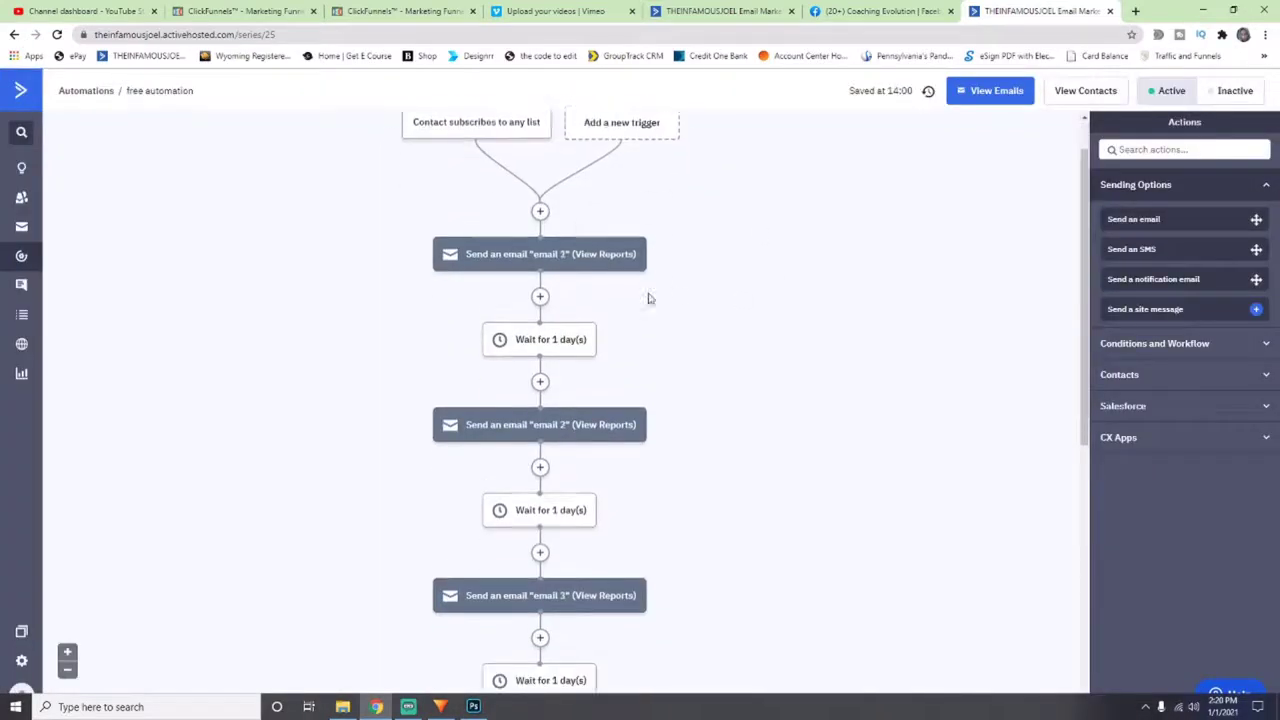
pyautogui.moveTo(540, 284)
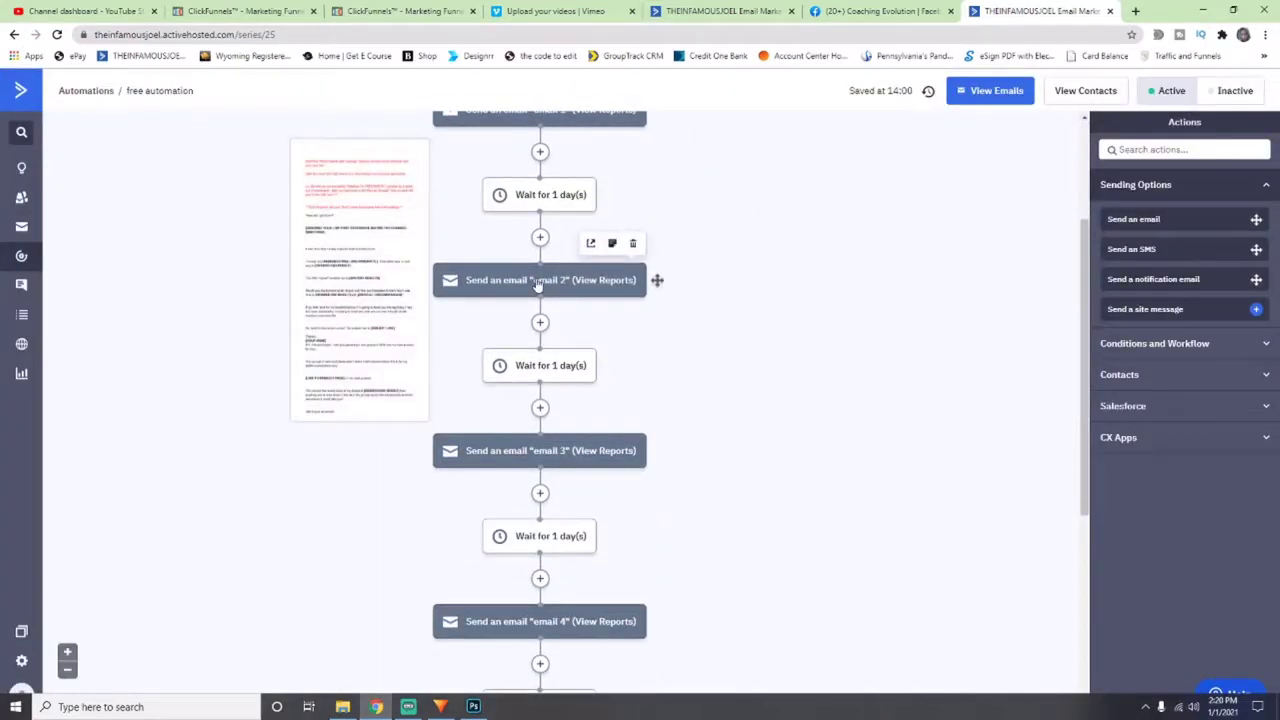
pyautogui.click(585, 285)
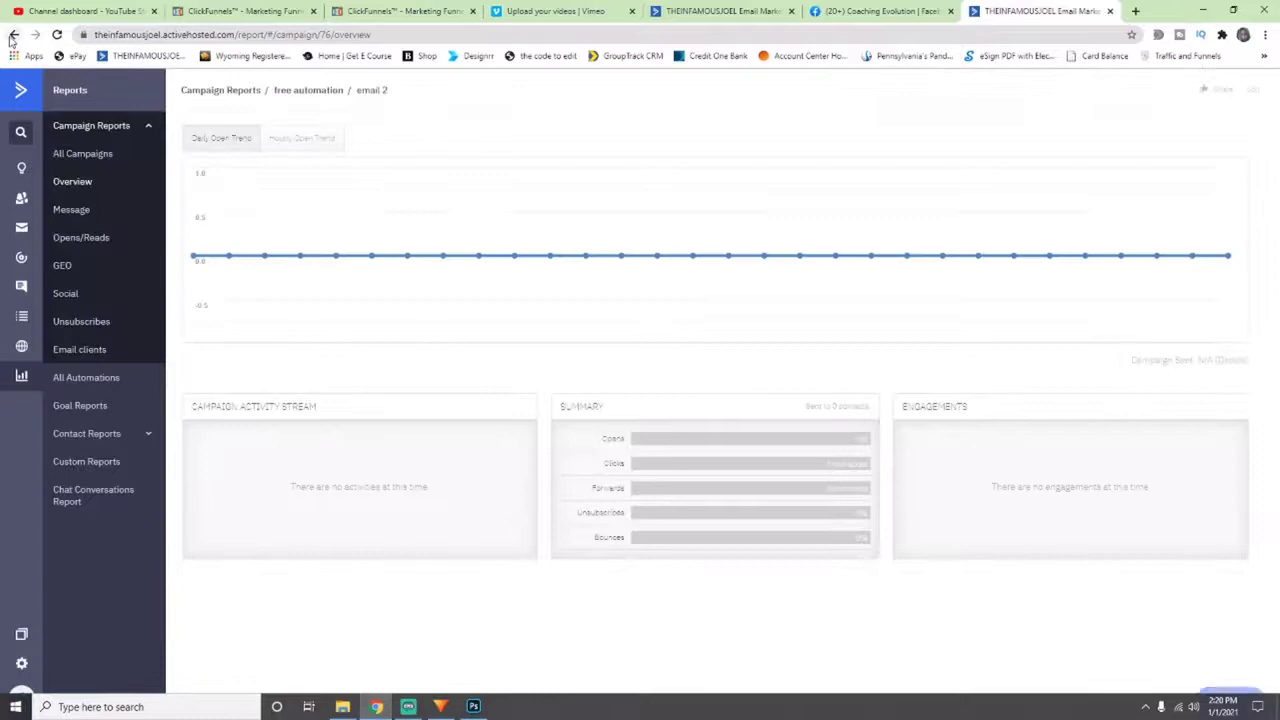
pyautogui.click(12, 35)
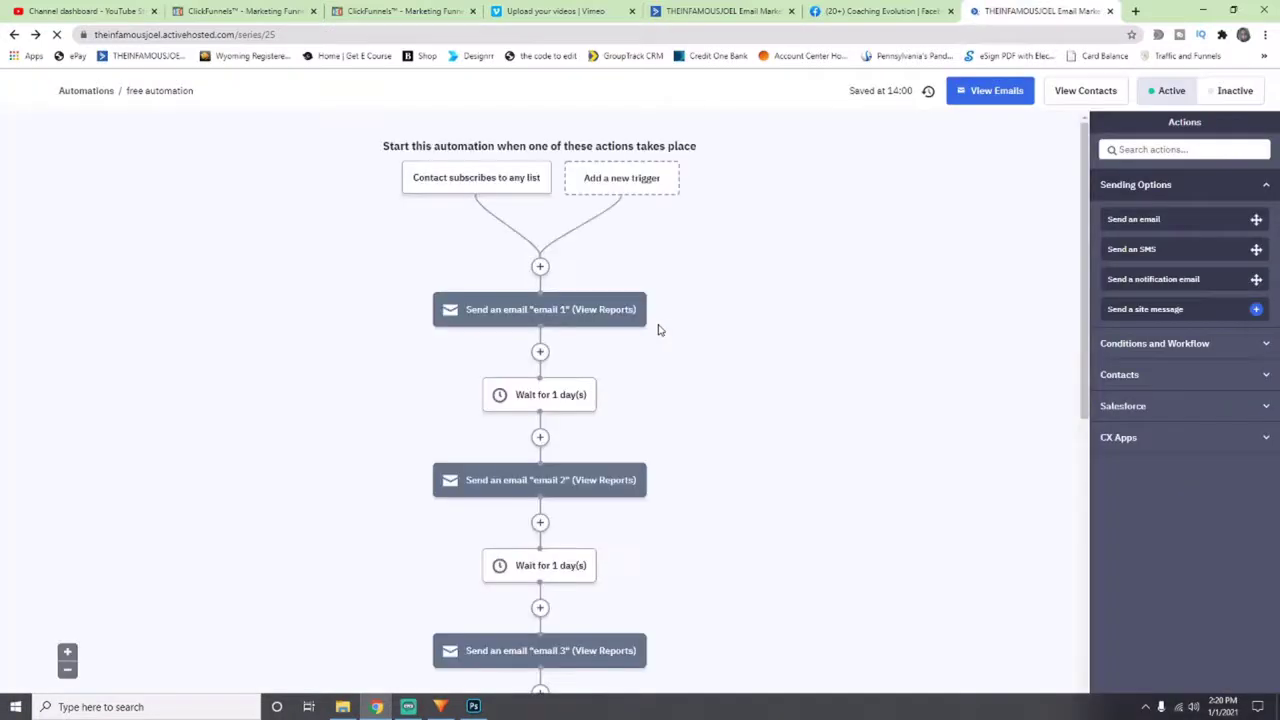
# Step: Open the email 2 action, read through its template's instructions and bracketed placeholders, and close it without saving
pyautogui.scroll(-3, 660, 328)
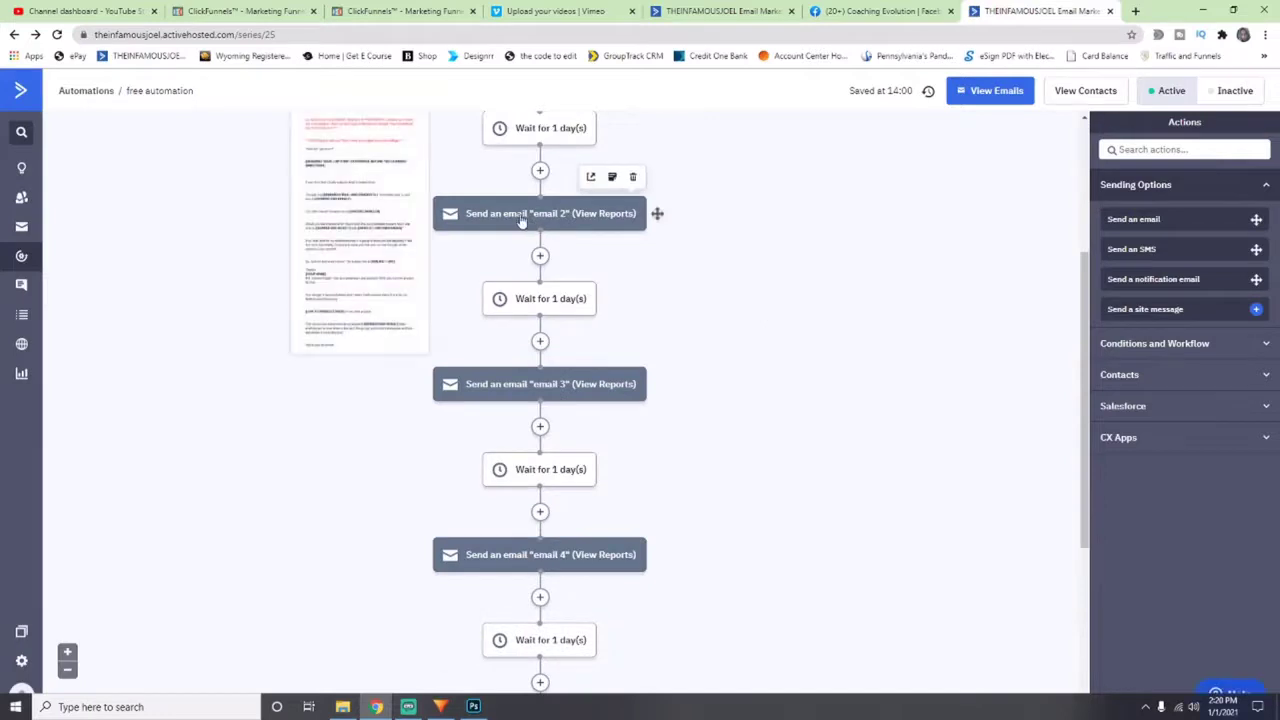
pyautogui.click(530, 220)
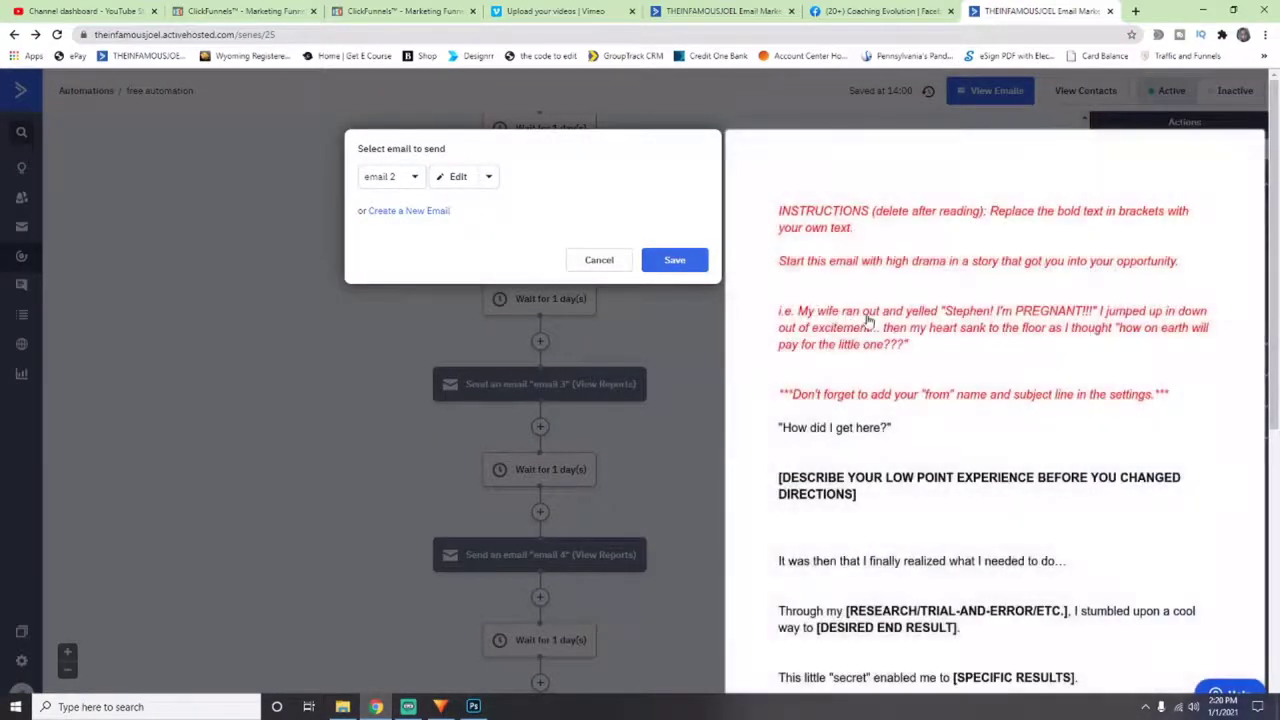
pyautogui.scroll(-2, 1008, 345)
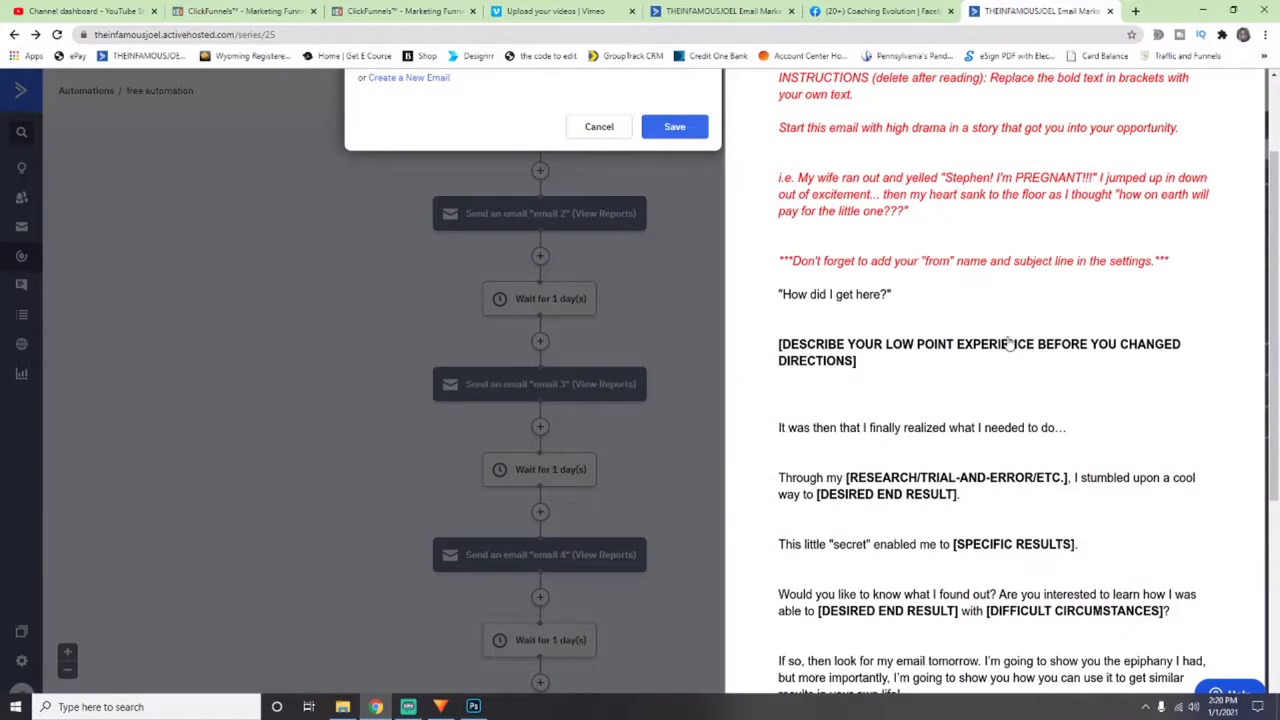
pyautogui.scroll(-1, 1050, 366)
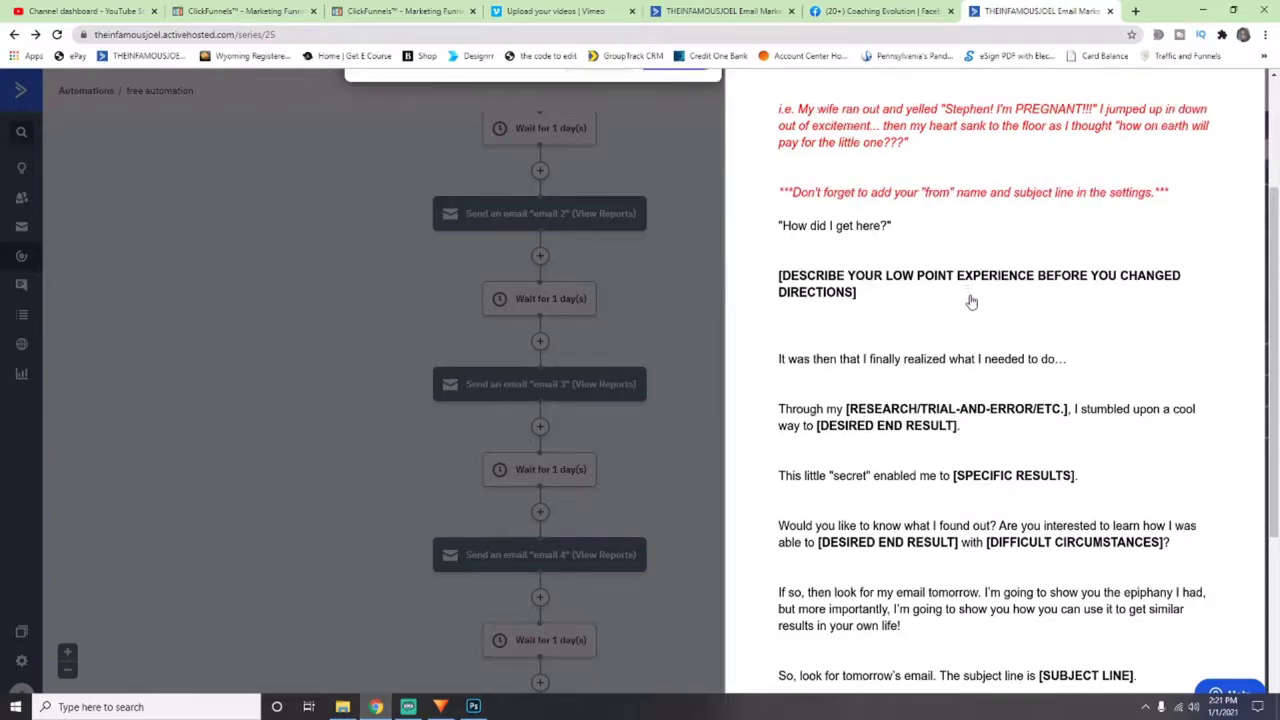
pyautogui.scroll(-2, 967, 295)
pyautogui.scroll(-1, 899, 312)
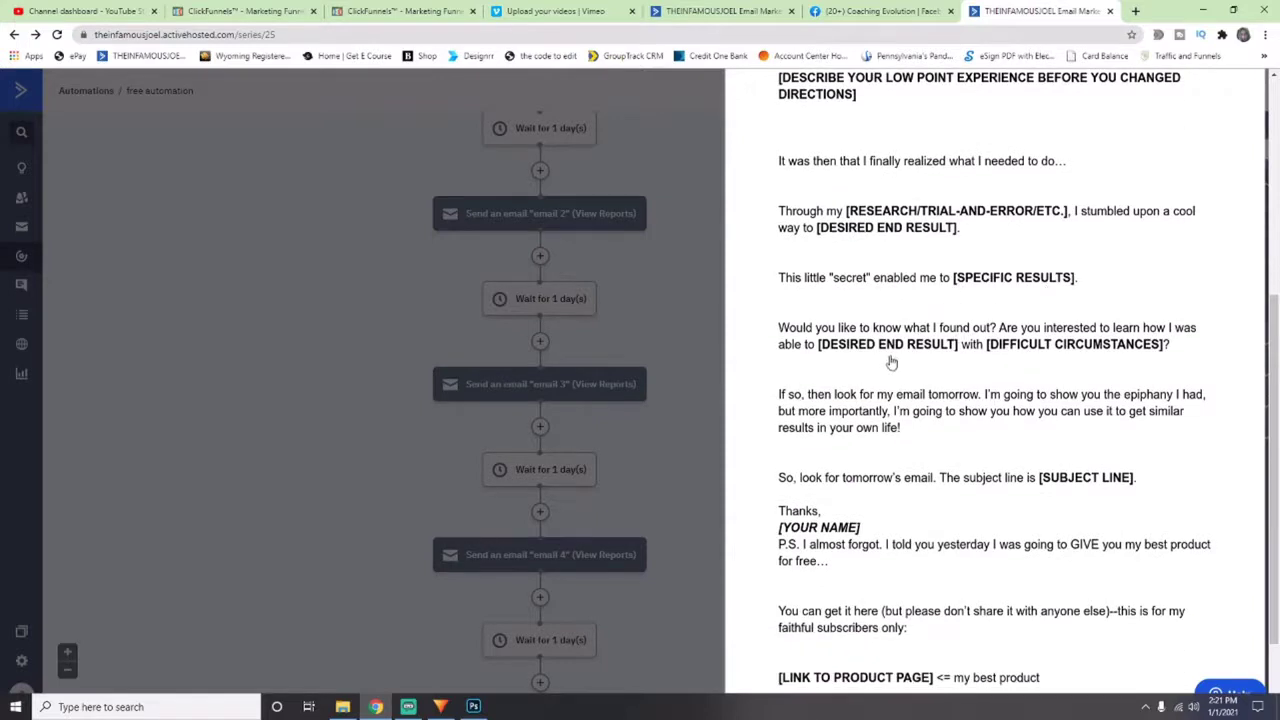
pyautogui.scroll(-1, 960, 330)
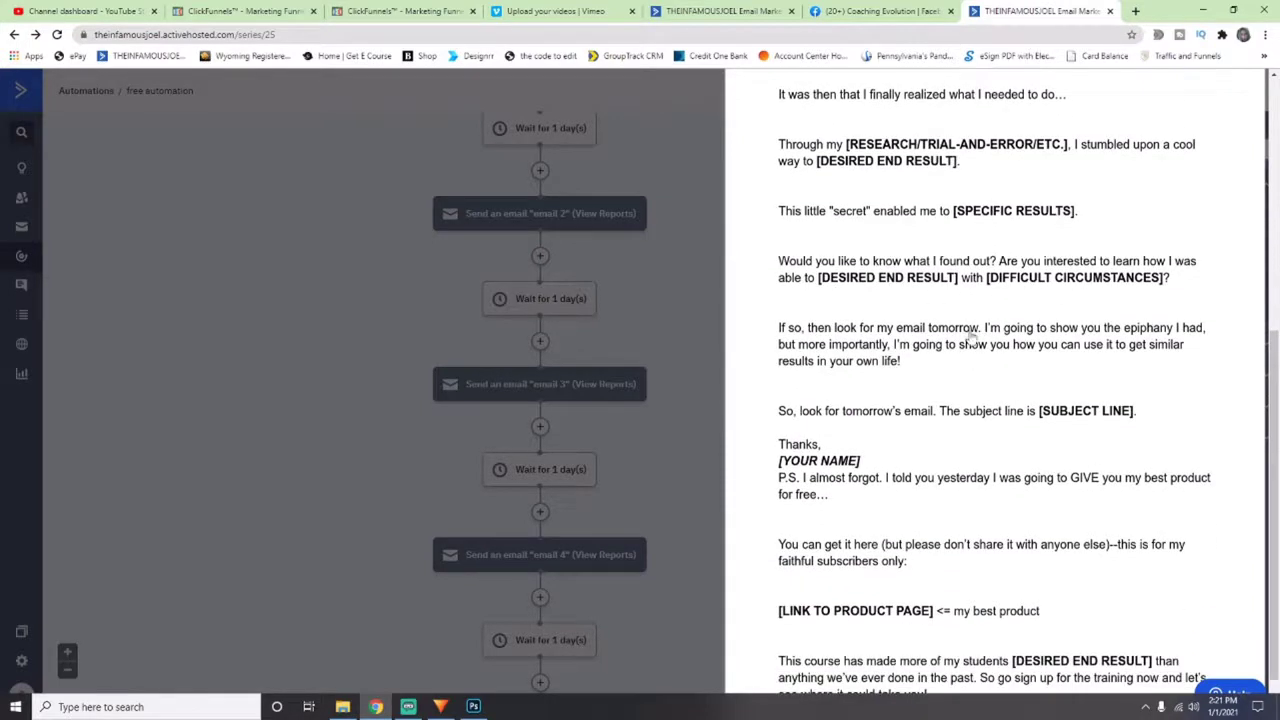
pyautogui.scroll(-1, 990, 330)
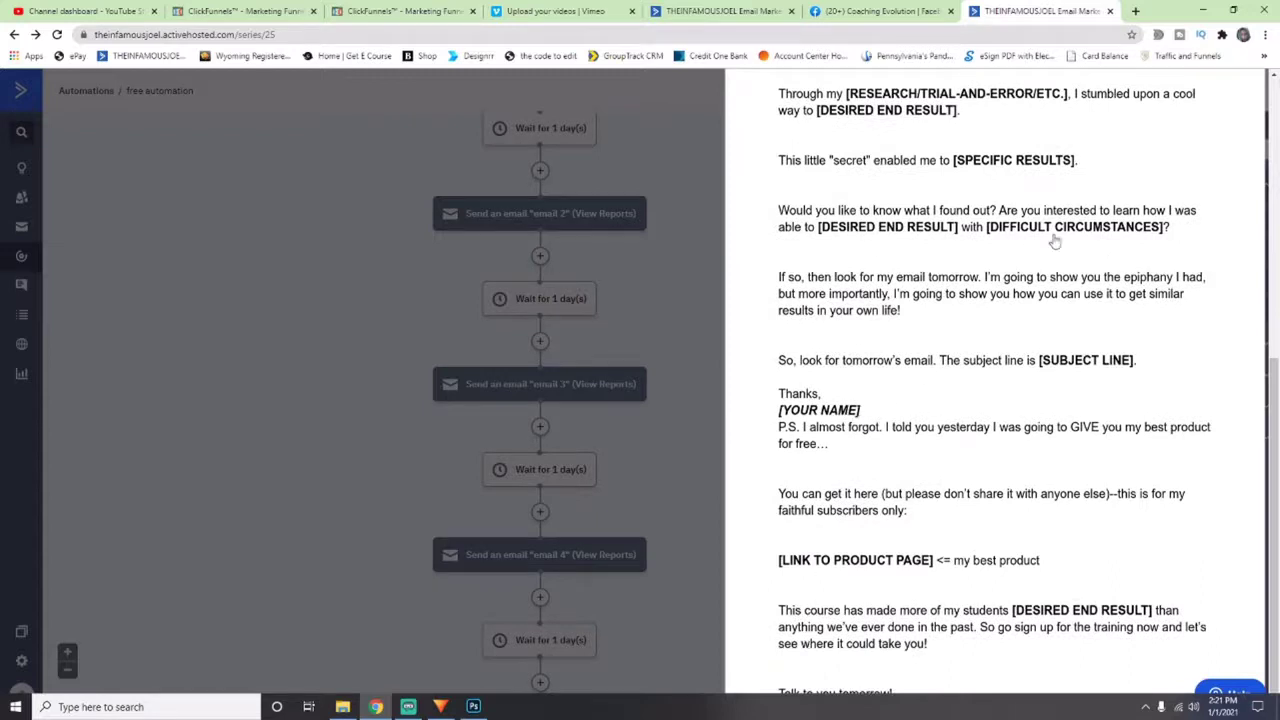
pyautogui.click(689, 259)
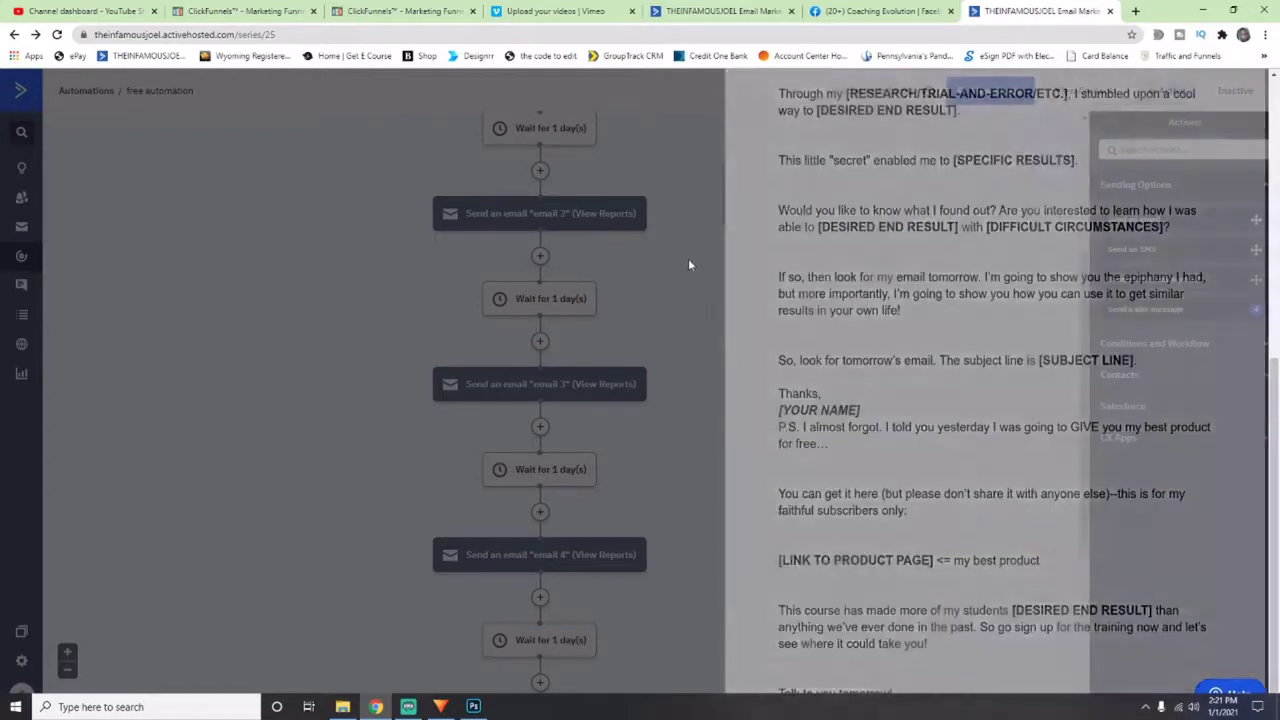
pyautogui.click(588, 264)
# Step: Open the email 3 action, read its template's instructions about the epiphany story, and cancel without saving
pyautogui.scroll(-1, 758, 427)
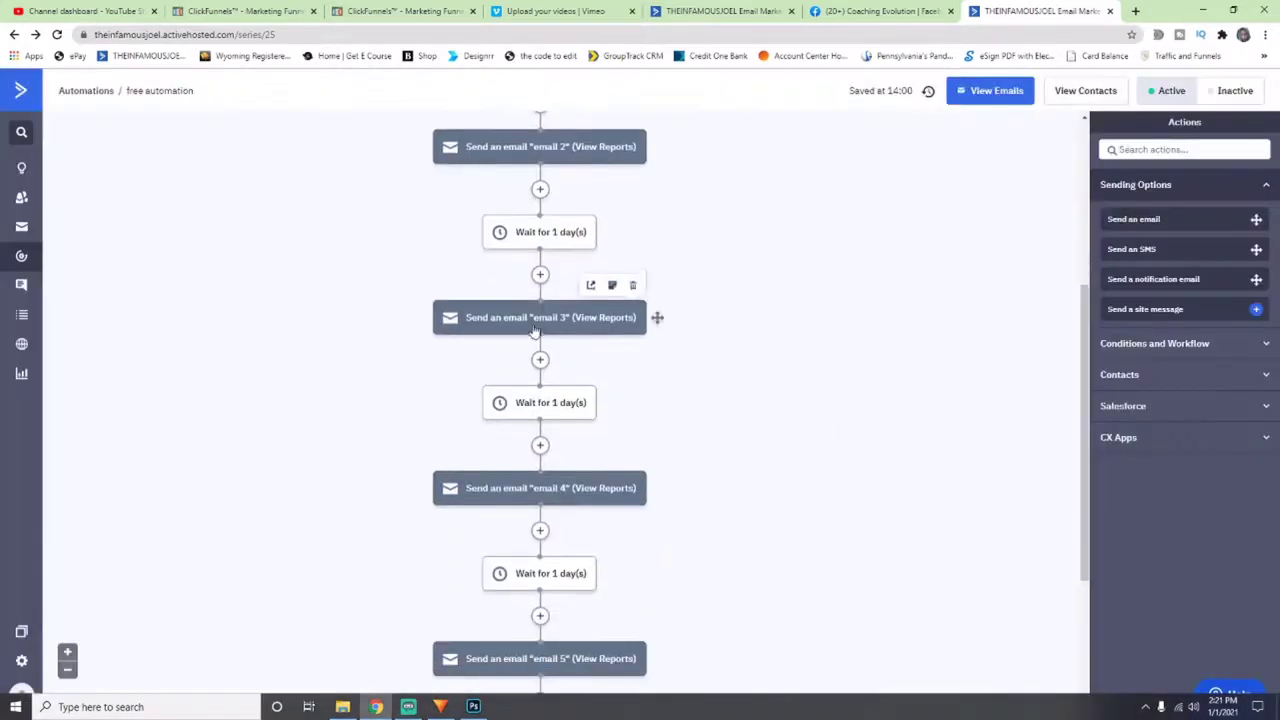
pyautogui.click(559, 322)
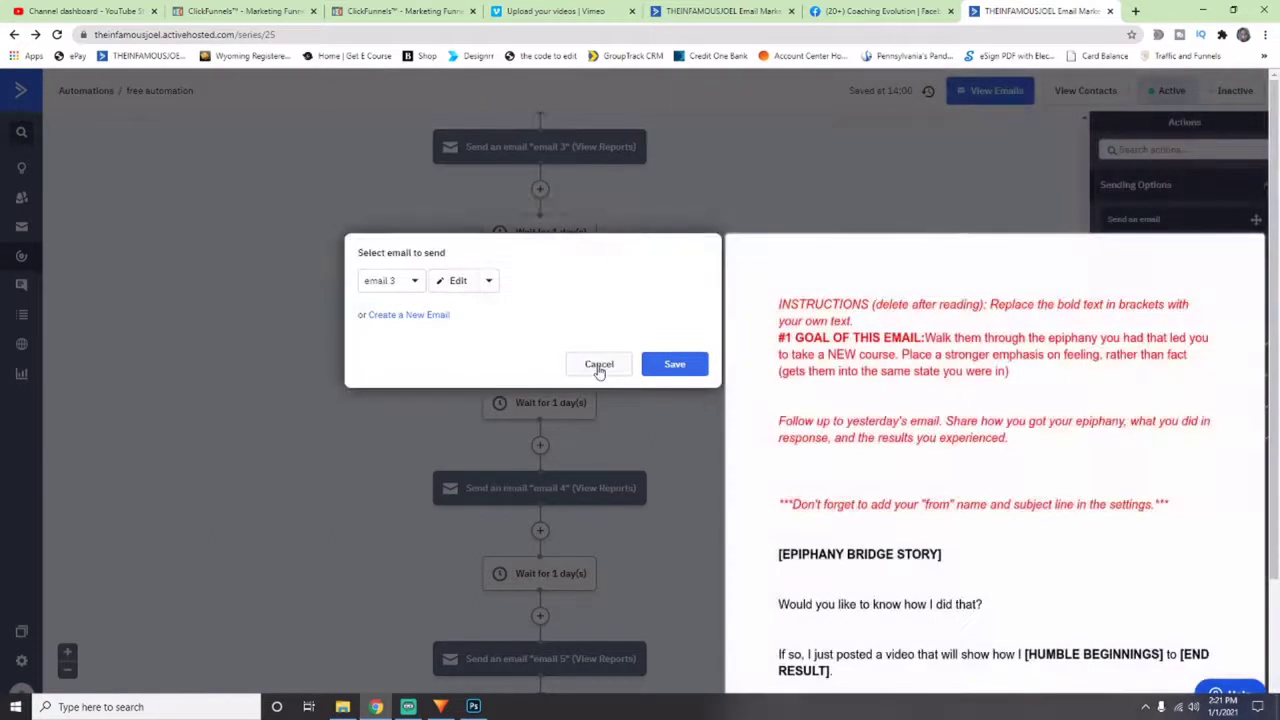
pyautogui.click(597, 364)
# Step: Examine the rest of the automation's sequence through email 5 and switch to the funnel diagram in Photoshop
pyautogui.scroll(-2, 700, 440)
pyautogui.moveTo(513, 466)
pyautogui.moveTo(540, 294)
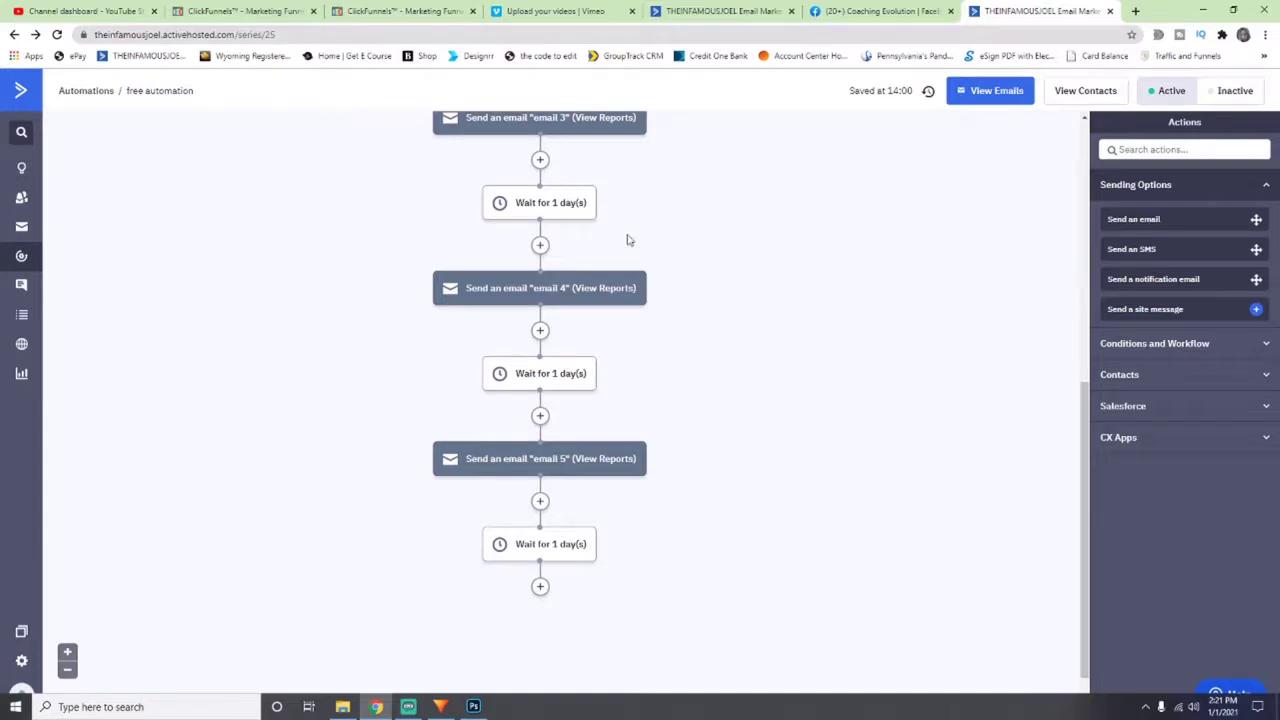
pyautogui.scroll(5, 628, 240)
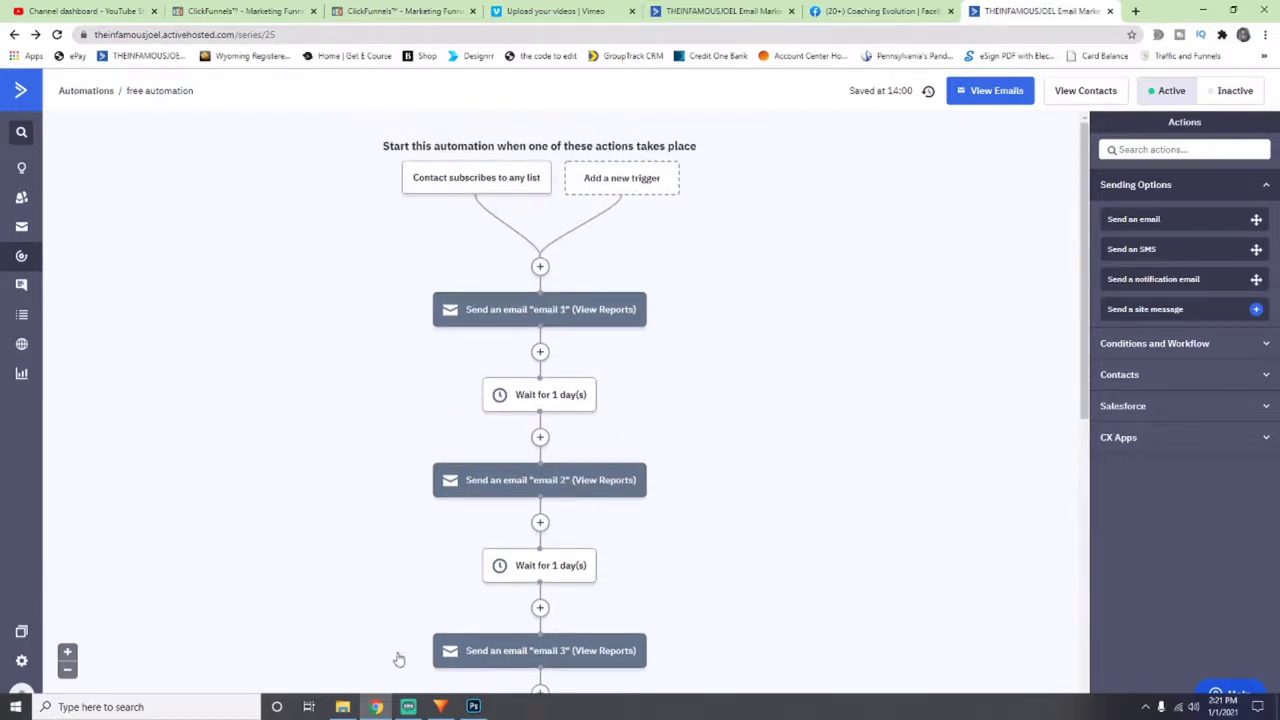
pyautogui.click(473, 706)
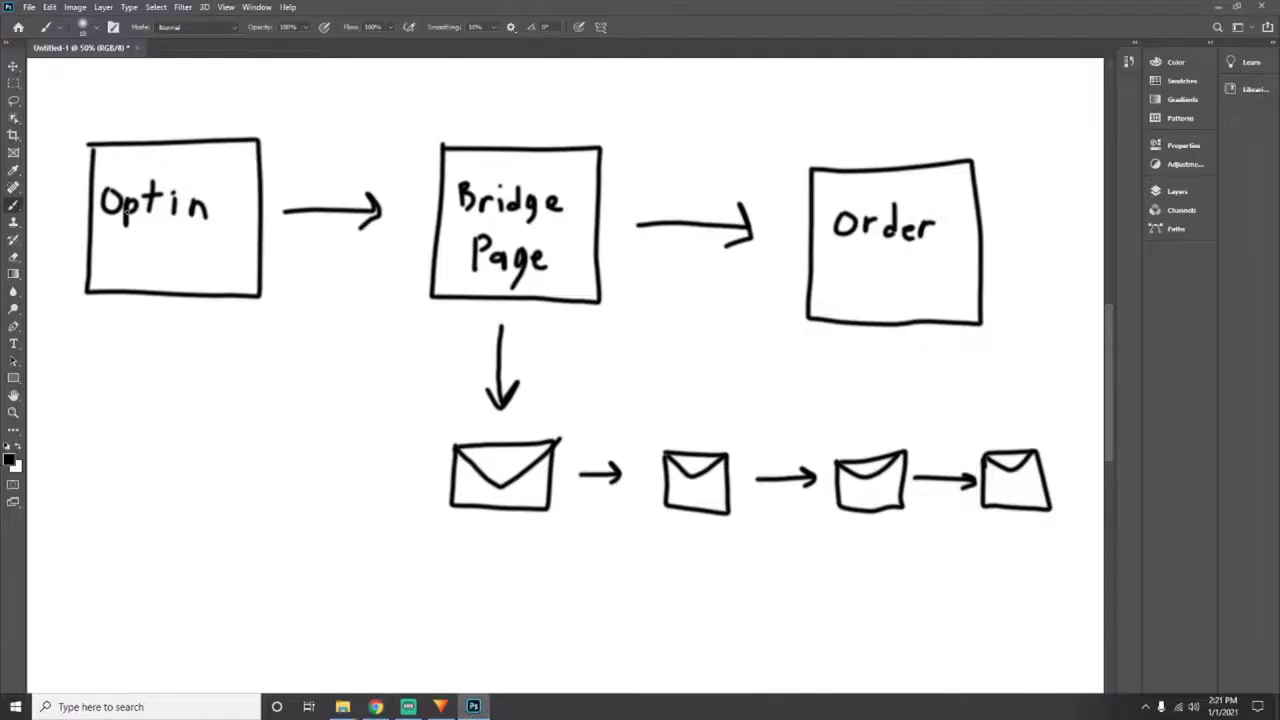